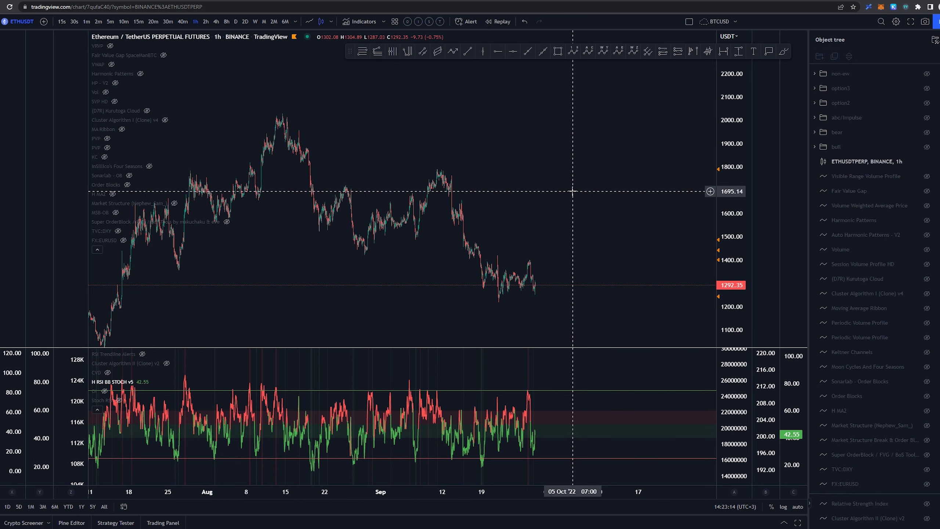
Show the abc/Impulse drawing group on the 1-hour ETHUSDT chart and get the brush ready
key(alt+b)
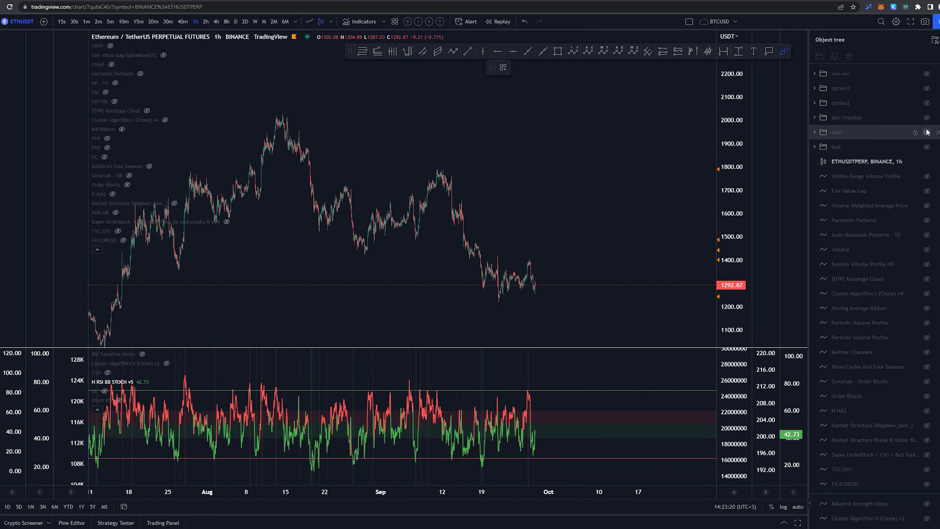
click(927, 117)
Mark the decline from the mid-August high to the late-September low with brush strokes and clear them
click(282, 112)
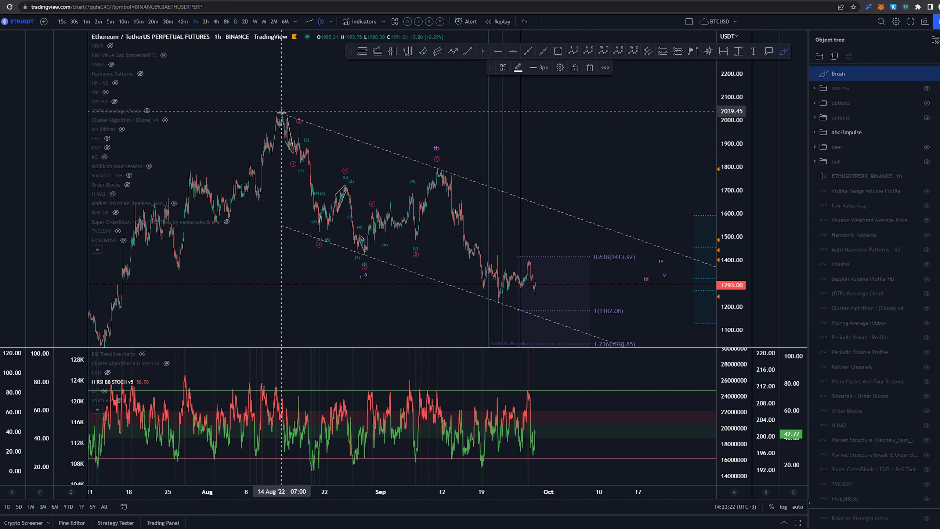
mouse_move(282, 112)
mouse_down()
mouse_move(361, 263)
mouse_move(444, 171)
mouse_move(514, 310)
mouse_move(502, 301)
mouse_up()
key(Delete)
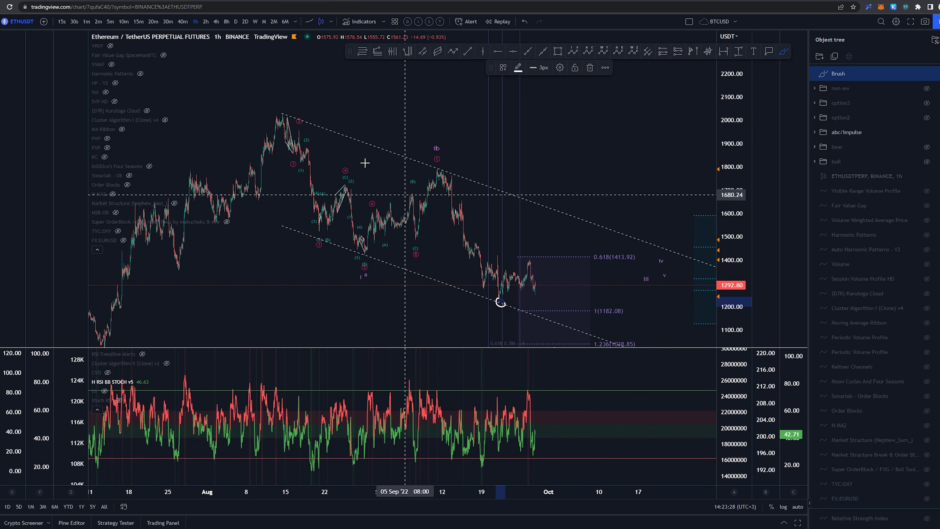
key(ctrl+z)
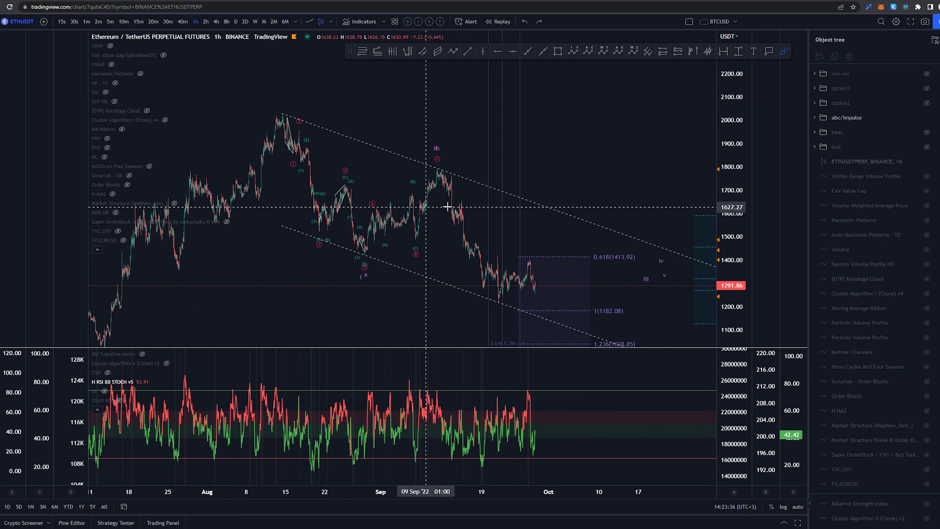
mouse_move(459, 169)
mouse_down()
mouse_move(442, 250)
mouse_move(546, 259)
mouse_move(459, 168)
mouse_up()
key(ctrl+z)
Show the option2 drawing group alongside abc/Impulse and switch the chart to the 15-minute interval
click(927, 103)
scroll(518, 222, down, 2)
drag(518, 222, 470, 214)
mouse_move(445, 151)
mouse_down()
mouse_move(437, 155)
mouse_move(531, 296)
mouse_move(453, 153)
mouse_up()
key(Delete)
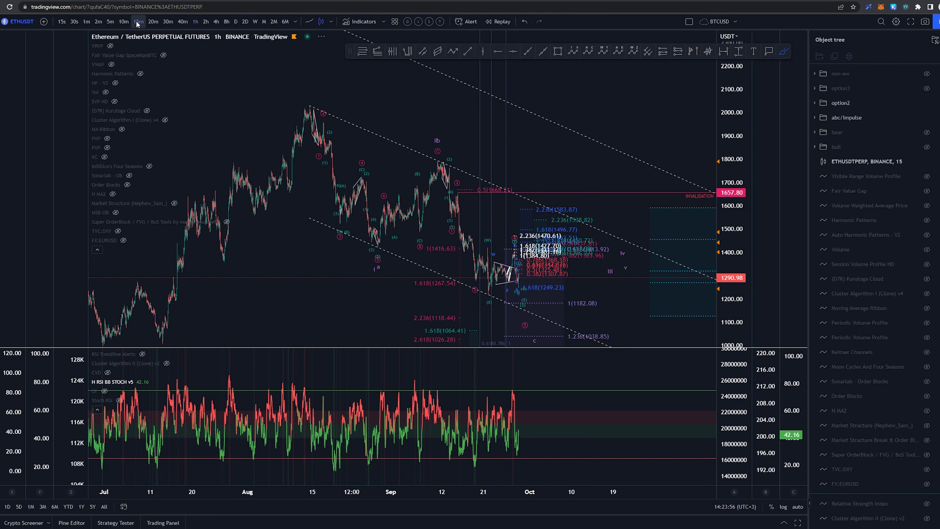
click(137, 21)
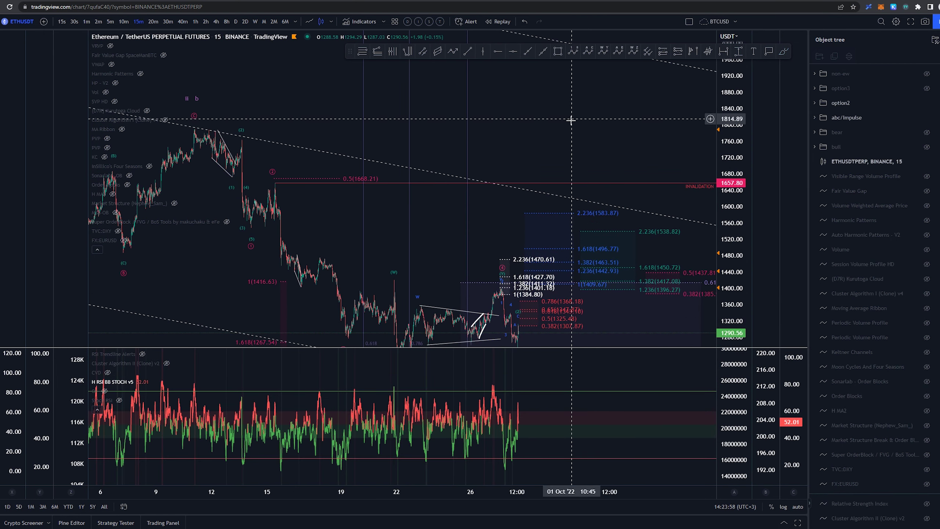
drag(571, 120, 579, 55)
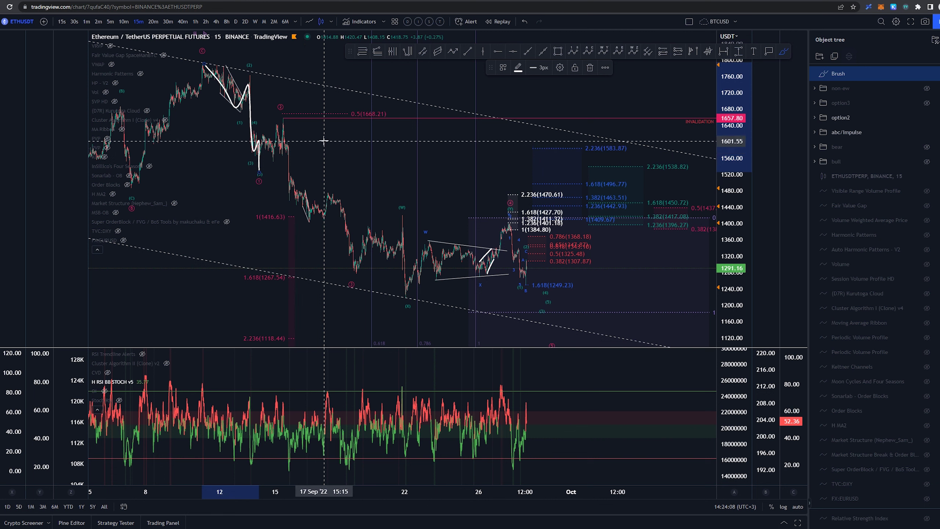
Hide the option2 drawings and show option3 instead, briefly tracing its first swings after the September high
click(927, 103)
click(927, 88)
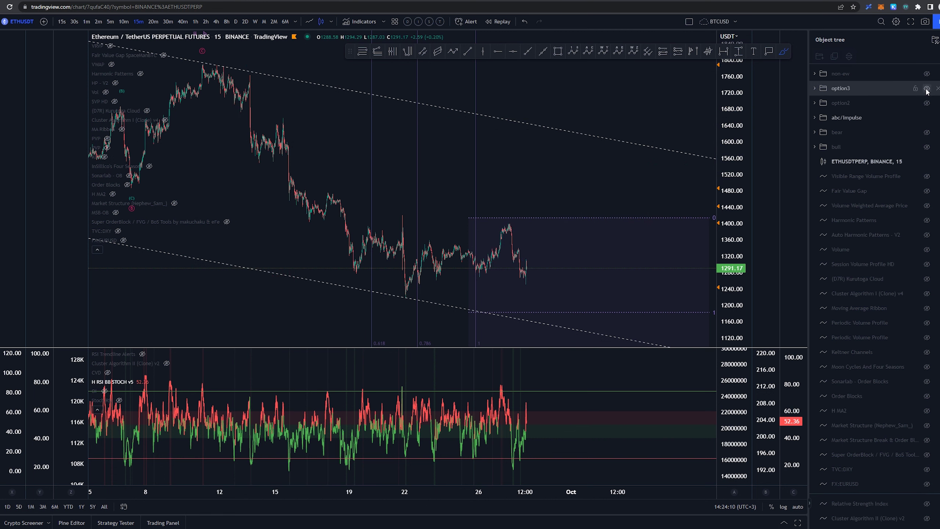
drag(206, 64, 239, 108)
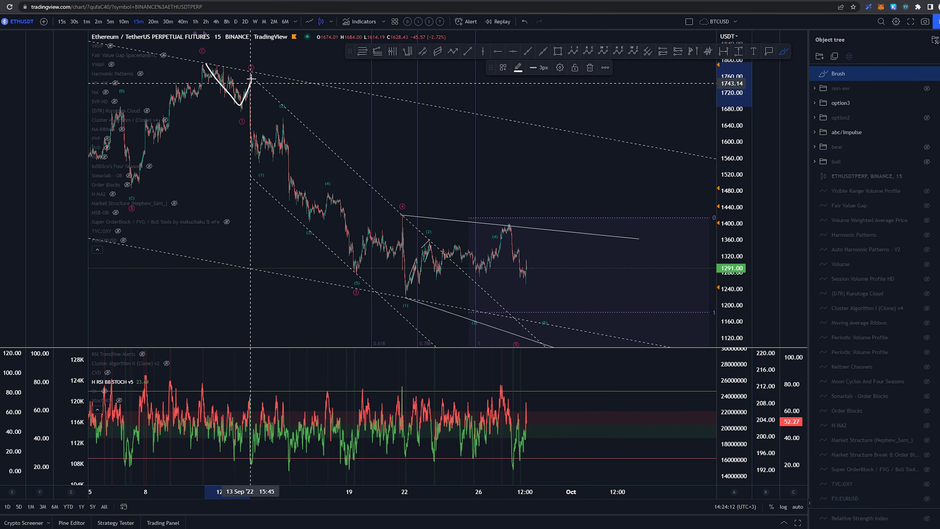
key(ctrl+z)
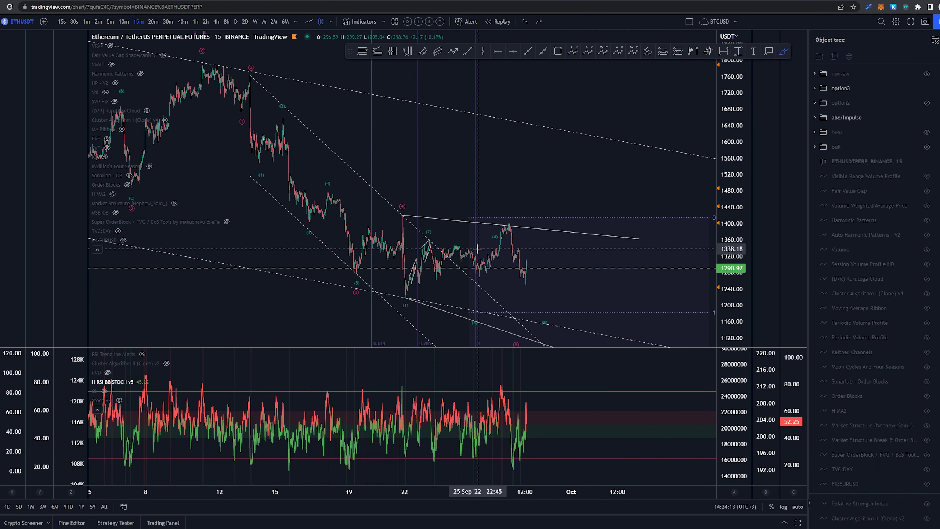
Raise the upper trendline's far end slightly, and move wave label (2) to the late-September peak and (4) near the trendline's end
drag(639, 239, 640, 233)
drag(429, 240, 508, 222)
drag(494, 244, 626, 249)
drag(524, 175, 496, 170)
click(551, 171)
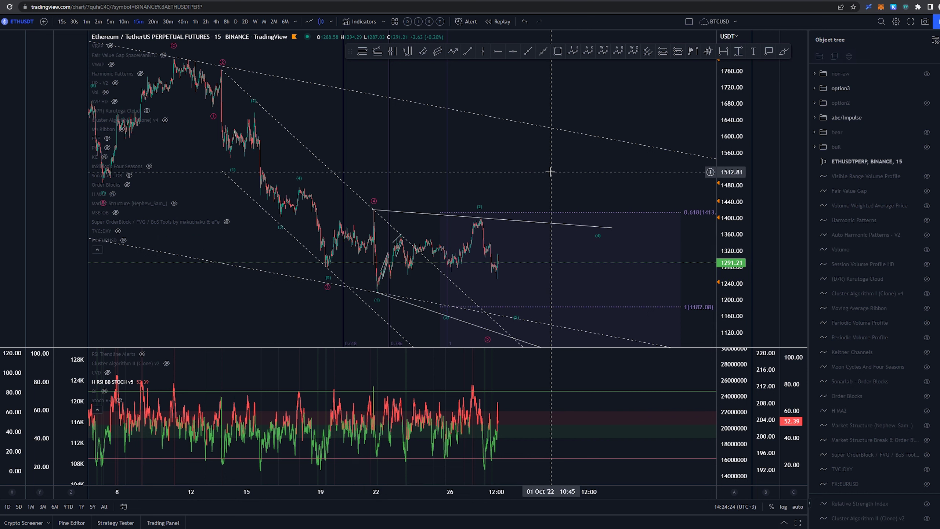
Circle the late-September sideways range of the option3 count with the brush and undo the circle
key(alt+b)
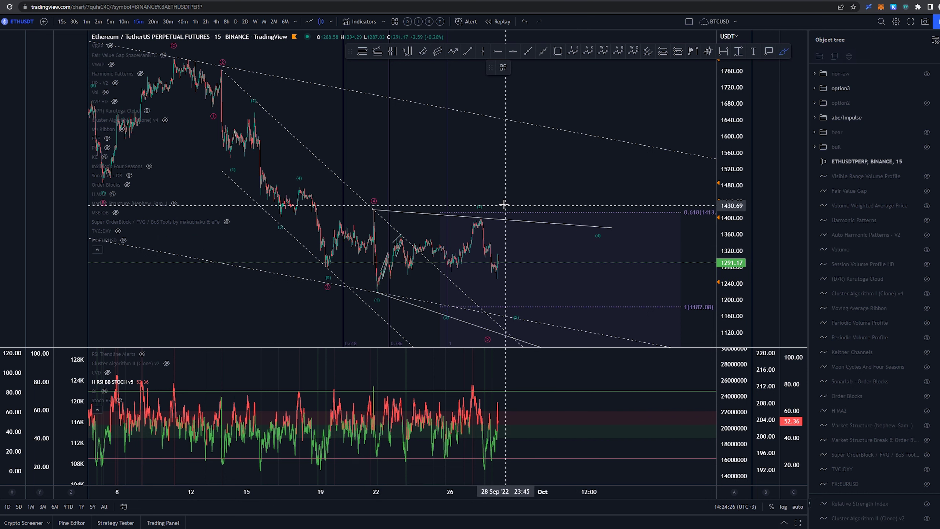
mouse_move(504, 204)
mouse_down()
mouse_move(388, 307)
mouse_move(467, 202)
mouse_up()
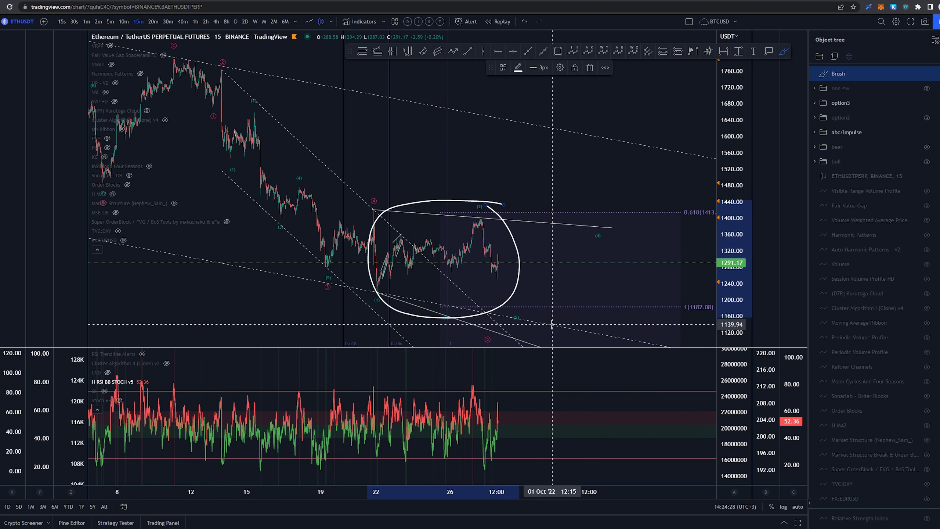
key(ctrl+z)
Bring back the option2 drawings in place of option3, and temporarily circle the mid-September and late-September corrections for comparison
click(926, 88)
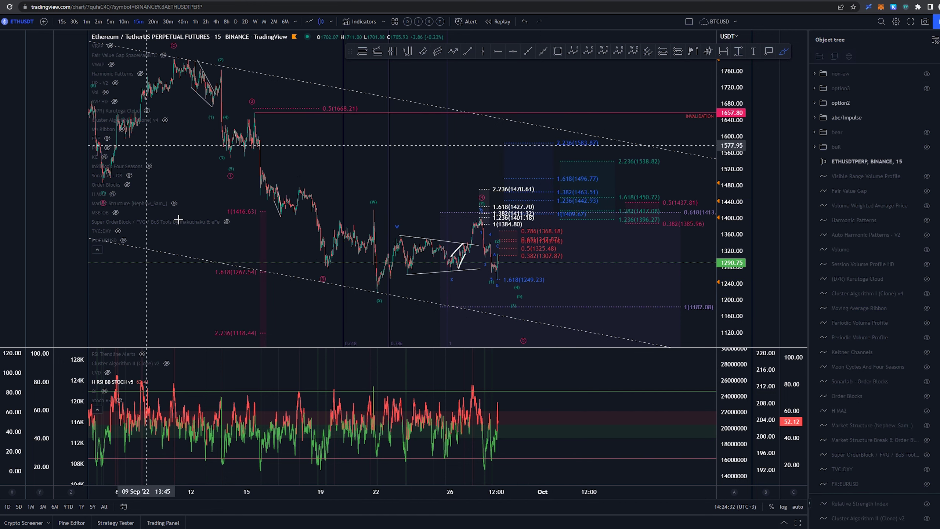
mouse_move(252, 122)
mouse_down()
mouse_move(222, 128)
mouse_move(259, 119)
mouse_up()
key(ctrl+z)
mouse_move(474, 216)
mouse_down()
mouse_move(338, 255)
mouse_move(489, 237)
mouse_move(444, 201)
mouse_up()
drag(255, 115, 252, 120)
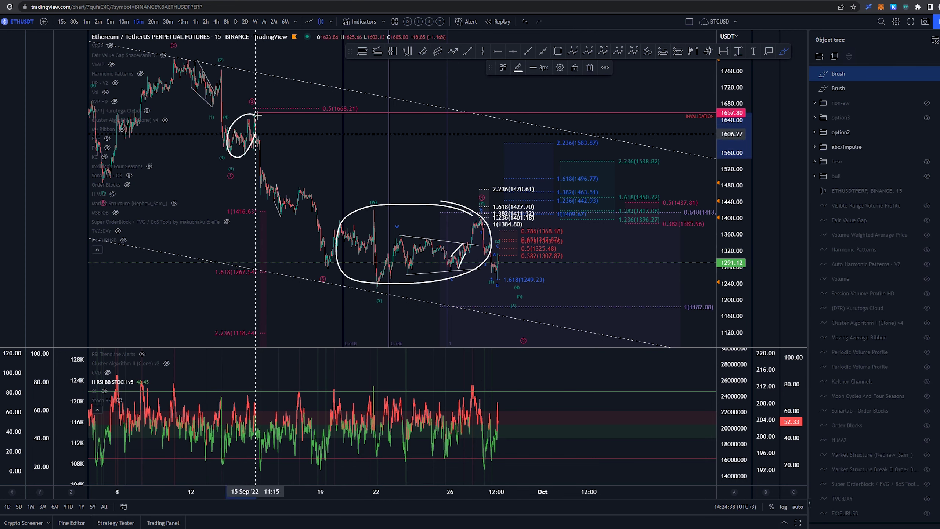
key(ctrl+z)
key(ctrl+z)
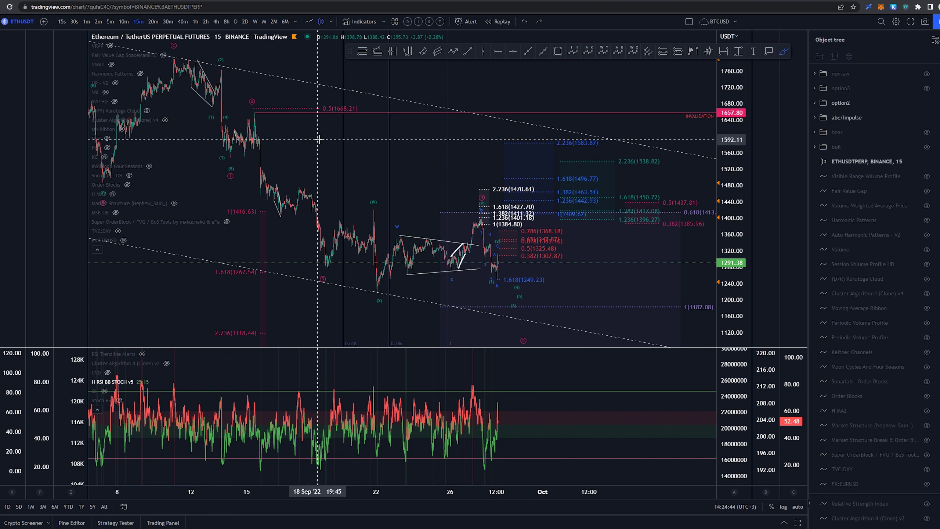
Trace the zigzag advance from the 19 September low up to the (W) peak with the brush
drag(481, 201, 484, 179)
click(484, 175)
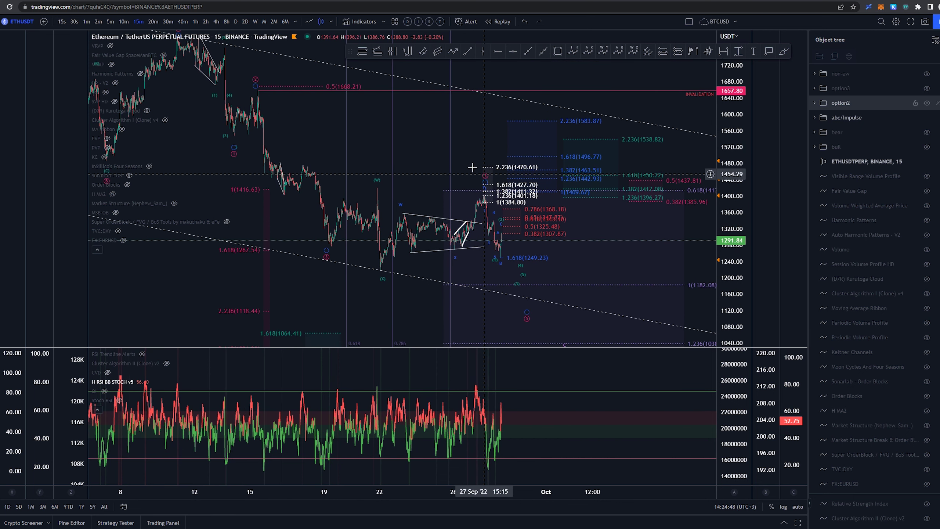
click(473, 169)
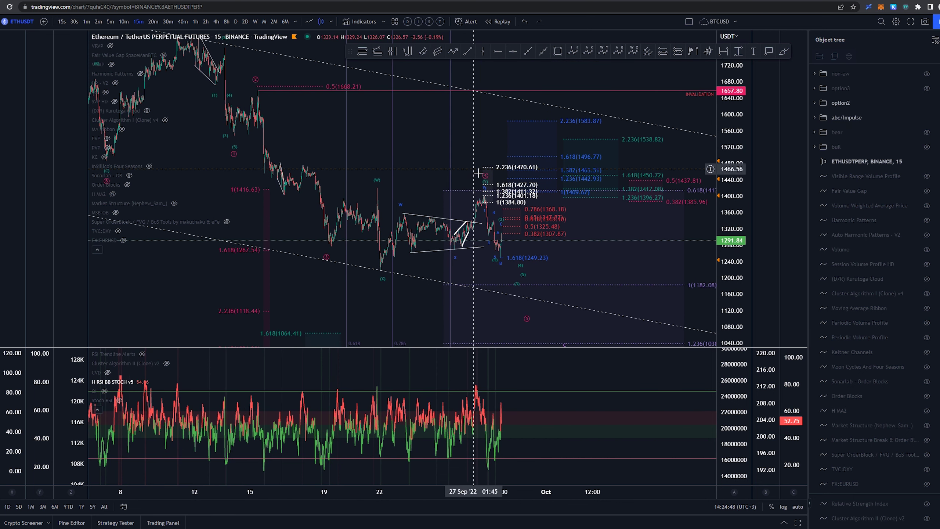
click(783, 51)
drag(332, 244, 374, 191)
Underline the (X) low along the lower channel line, and clear this stroke and the (W) trace
drag(365, 267, 403, 278)
key(ctrl+z)
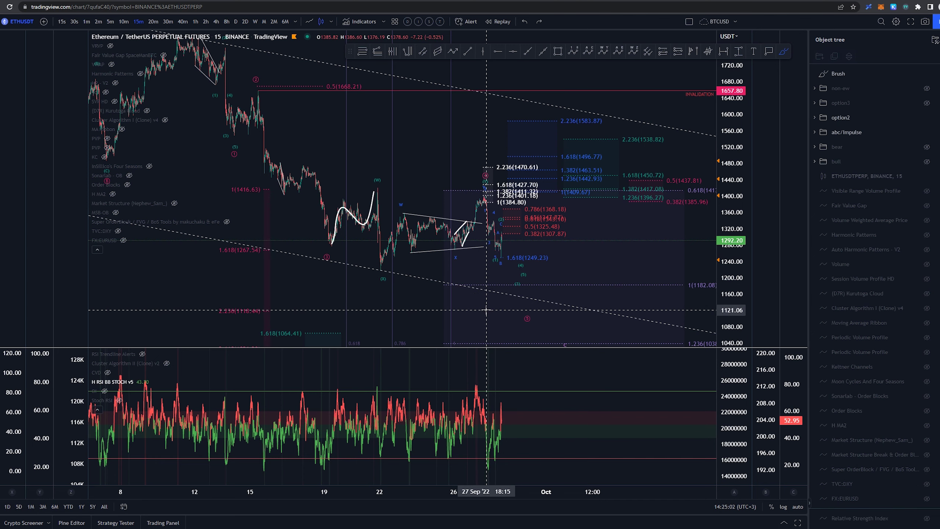
drag(359, 263, 416, 276)
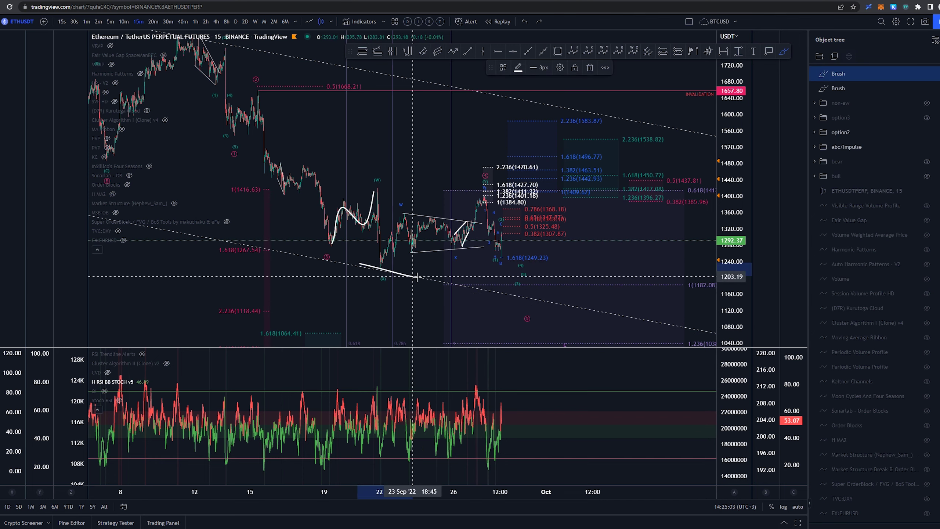
key(ctrl+z)
key(Escape)
click(373, 199)
key(Delete)
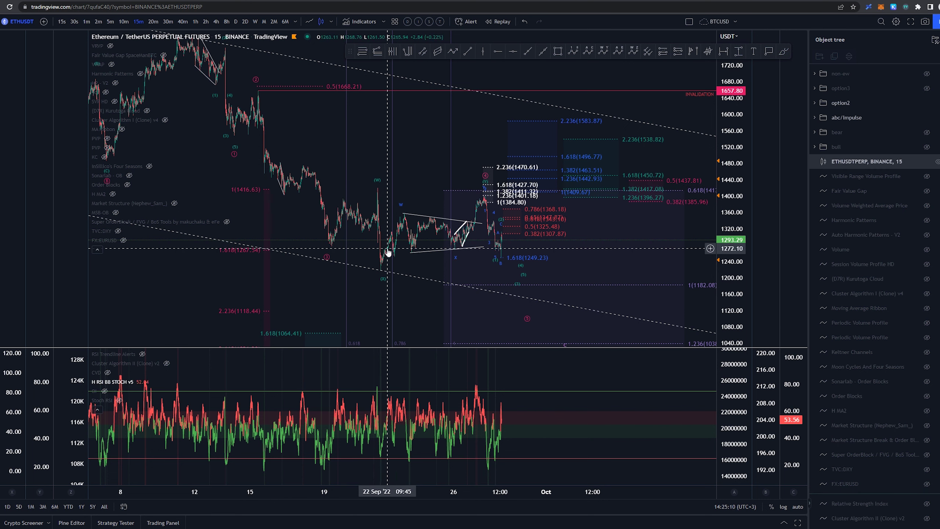
Trace the advance from the (X) low to the 27 September peak with the brush and undo it
key(alt+b)
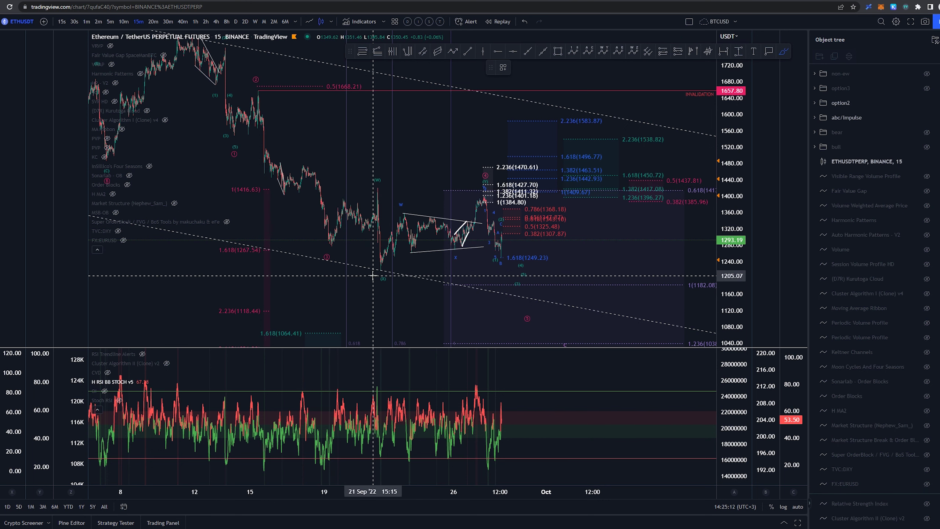
mouse_move(378, 274)
mouse_down()
mouse_move(406, 217)
mouse_move(462, 248)
mouse_move(484, 198)
mouse_up()
key(ctrl+z)
On the 1-hour interval, trace the large swings from the mid-August high to the late-September rebound and undo the stroke
click(195, 21)
key(alt+b)
drag(245, 131, 451, 208)
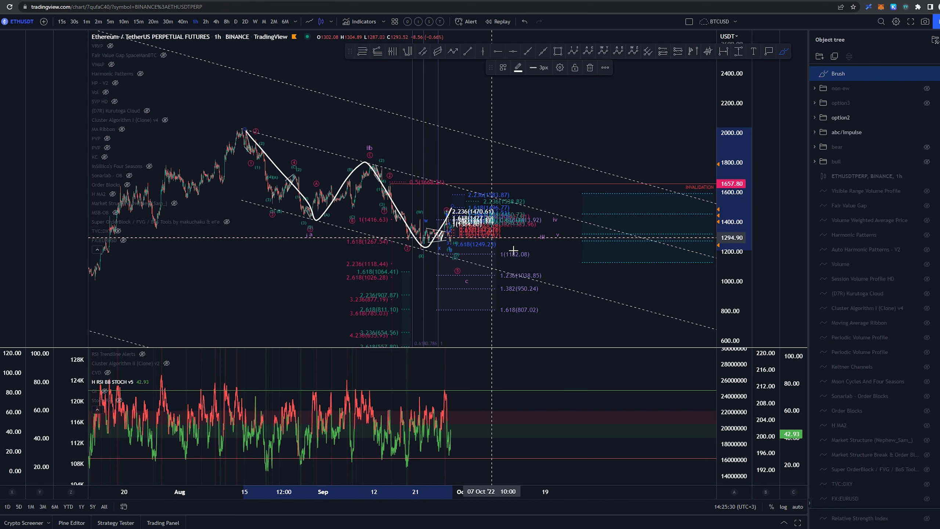
key(ctrl+z)
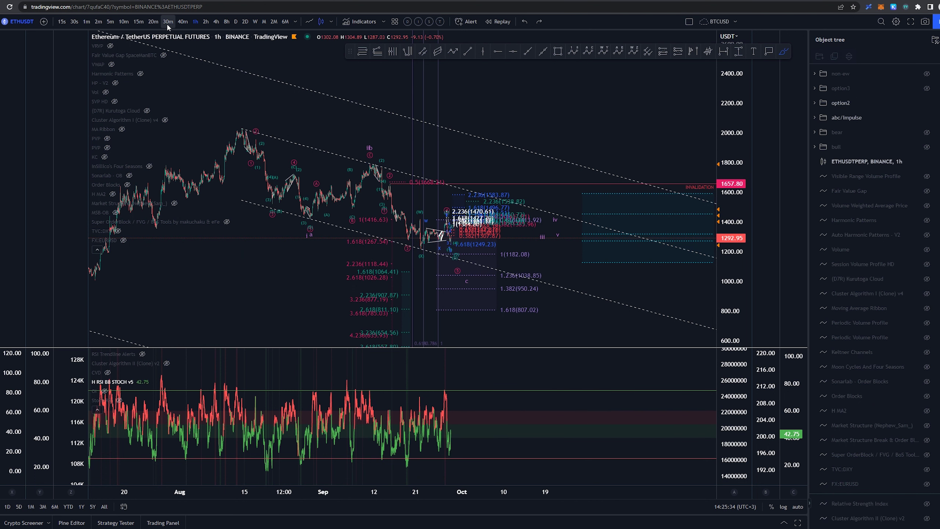
Return to the 15-minute interval and enlarge the view around the late-September triangle and its Fibonacci targets
click(138, 22)
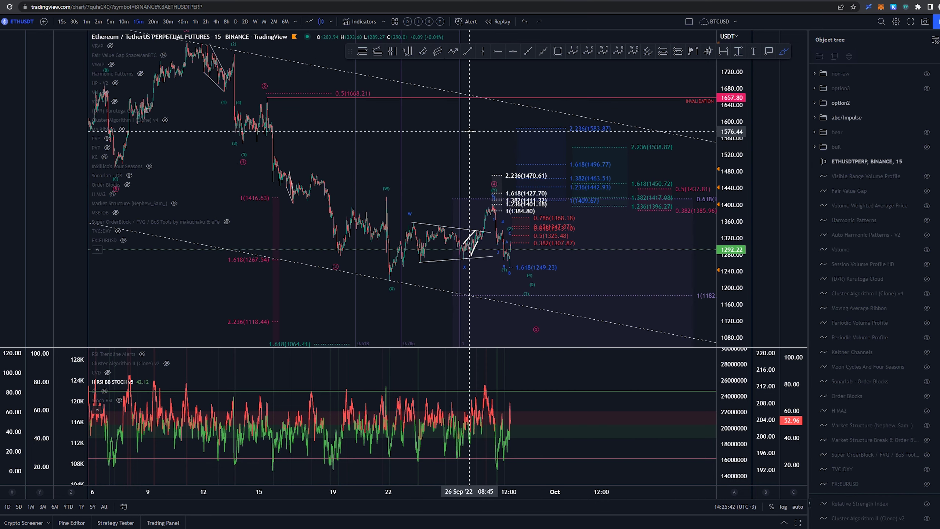
scroll(464, 250, up, 6)
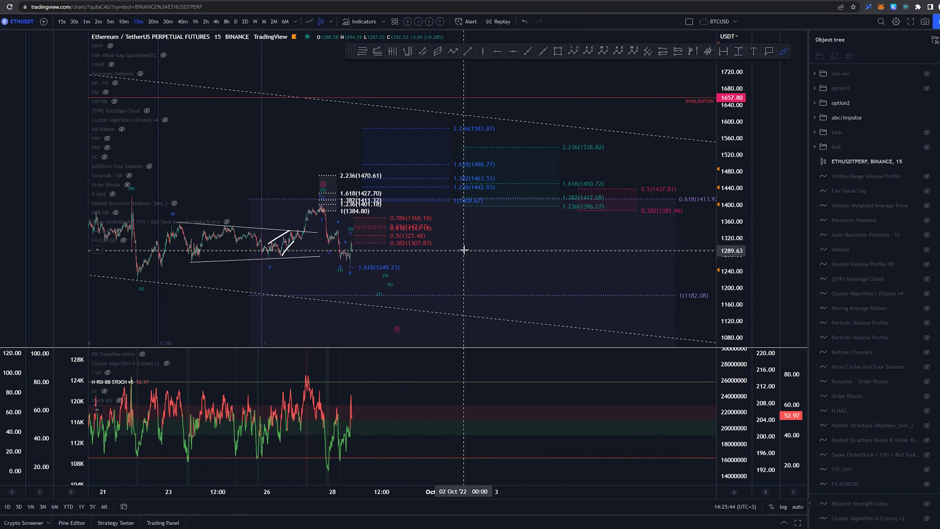
key(Escape)
drag(324, 144, 436, 151)
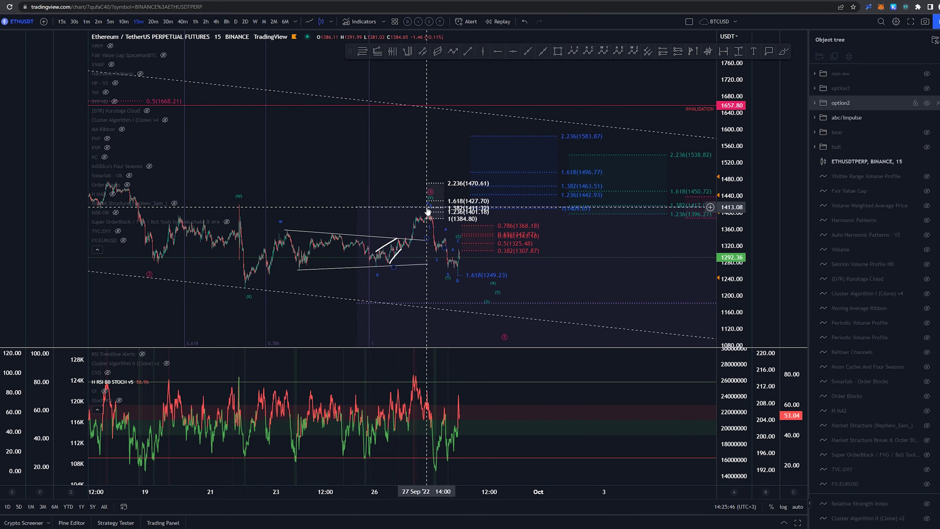
drag(735, 222, 735, 122)
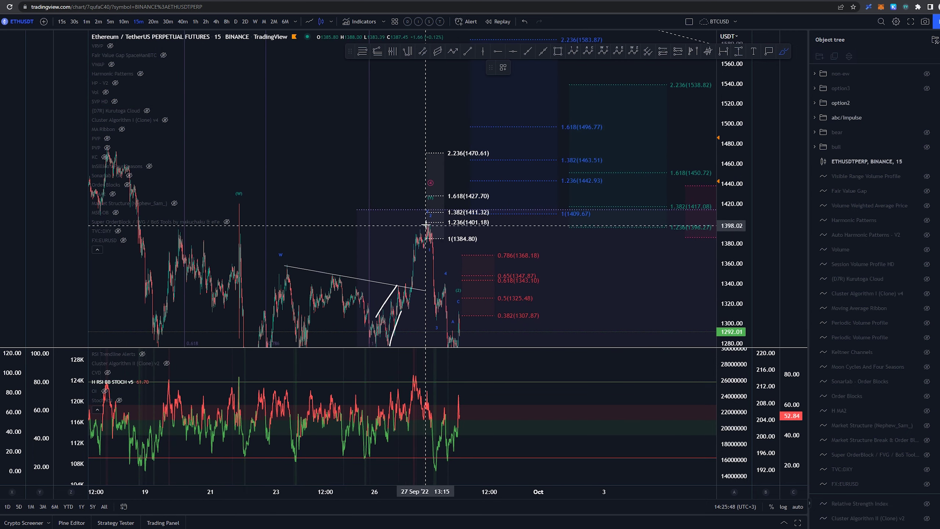
key(Escape)
drag(388, 159, 466, 65)
scroll(443, 104, up, 1)
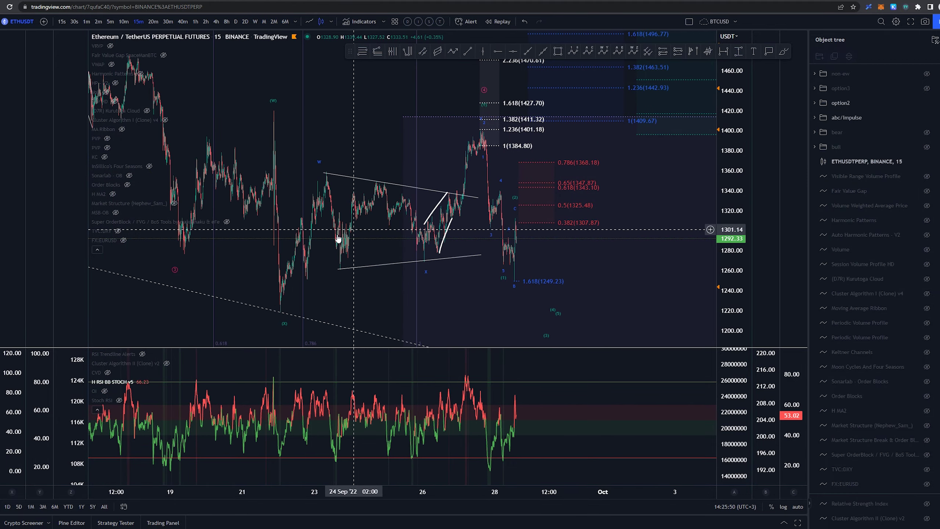
Trace the W, X and Y swings from the 22 September low through the triangle breakout, and undo the stroke
mouse_move(274, 310)
mouse_down()
mouse_move(324, 178)
mouse_move(447, 267)
mouse_up()
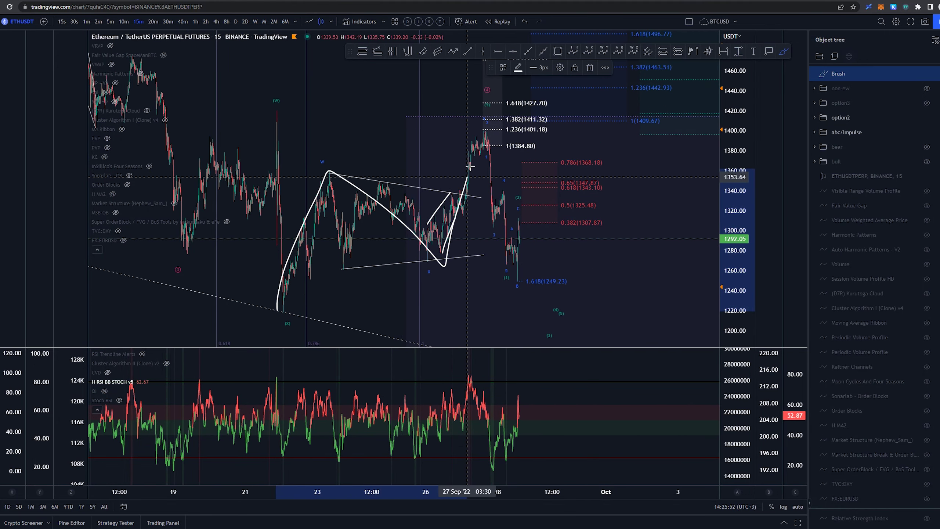
key(ctrl+z)
Trace the final rise out of the triangle and the small swings at the 27 September peak, and undo the strokes
drag(435, 103, 367, 132)
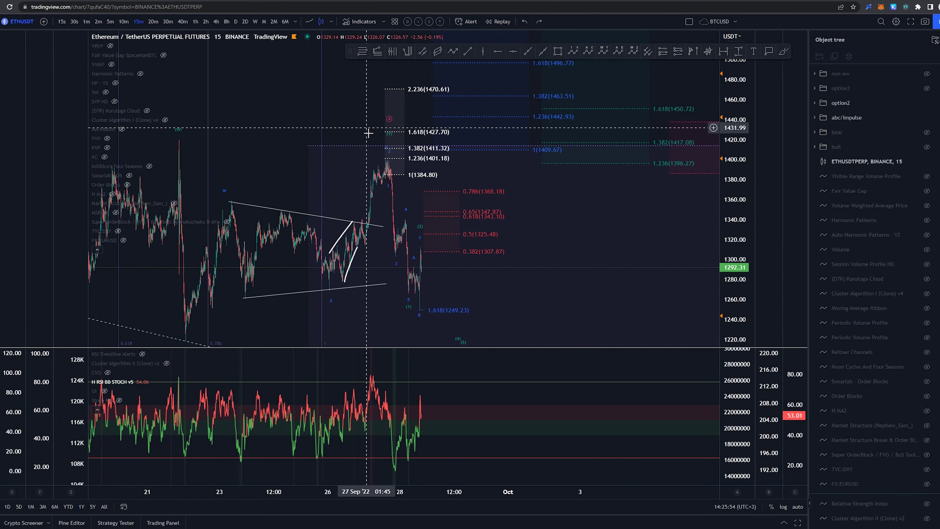
mouse_move(332, 285)
mouse_down()
mouse_move(366, 224)
mouse_move(381, 245)
mouse_move(395, 166)
mouse_move(405, 181)
mouse_up()
key(ctrl+z)
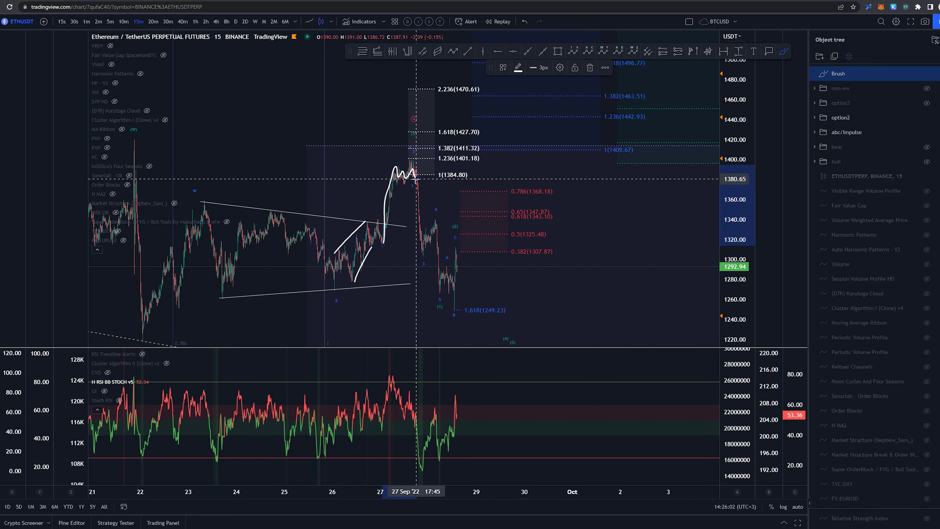
key(ctrl+z)
Trace the individual swings from the late 26 September low to the 27 September peak and undo the stroke
scroll(375, 246, up, 2)
mouse_move(359, 245)
mouse_down()
mouse_move(380, 218)
mouse_move(386, 174)
mouse_move(396, 170)
mouse_move(405, 180)
mouse_move(417, 160)
mouse_up()
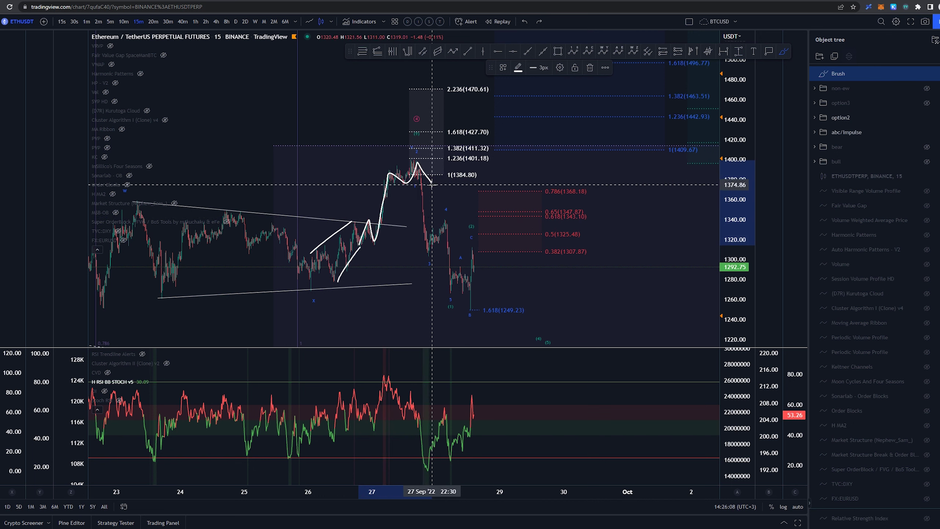
key(ctrl+z)
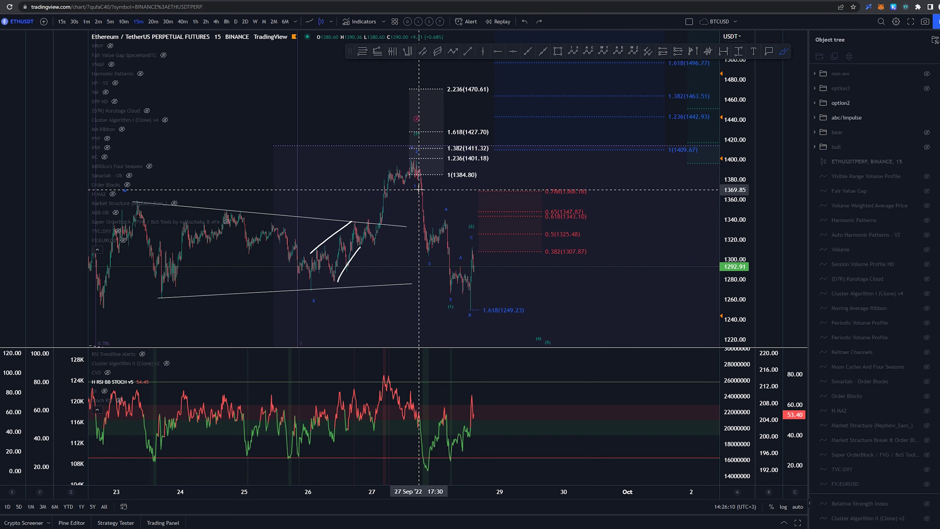
Mark two levels with short horizontal brush strokes across the steep drop after the 27 September peak, and undo them
drag(421, 190, 425, 190)
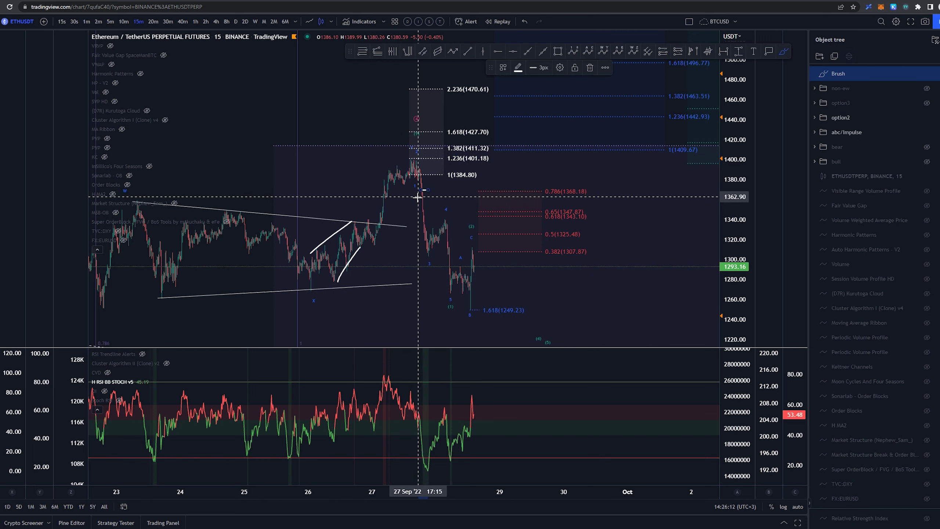
mouse_move(421, 196)
mouse_down()
mouse_move(432, 195)
mouse_move(425, 201)
mouse_up()
key(ctrl+z)
key(ctrl+z)
scroll(405, 197, up, 5)
mouse_move(369, 182)
mouse_down()
mouse_move(370, 196)
mouse_move(371, 178)
mouse_up()
key(ctrl+z)
key(ctrl+z)
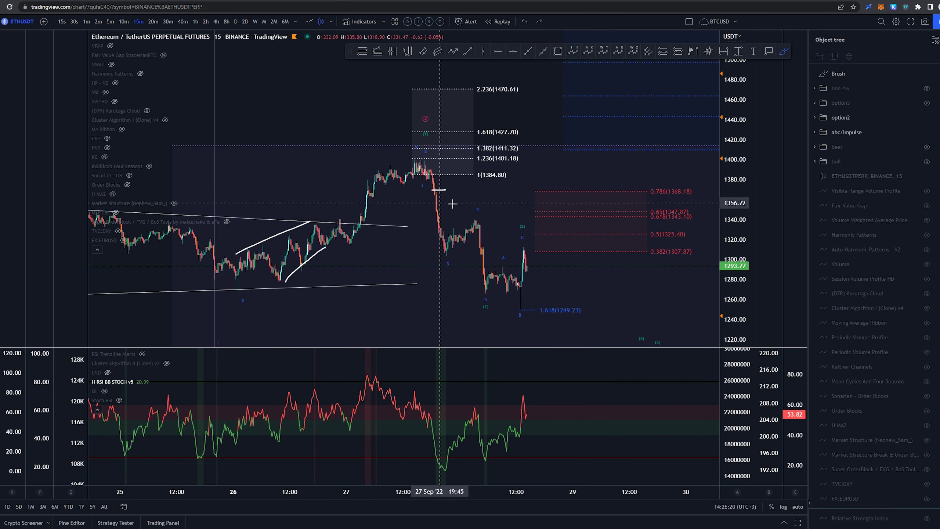
drag(427, 200, 451, 199)
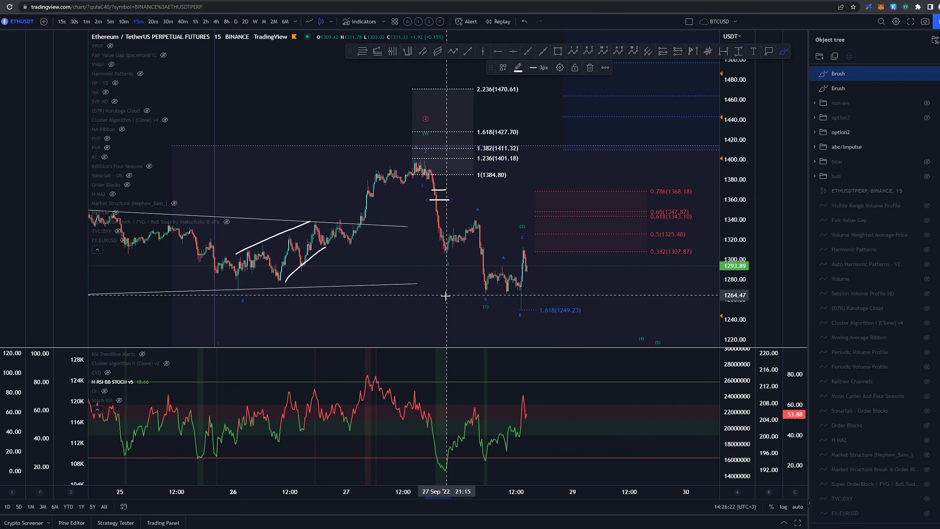
key(ctrl+z)
key(ctrl+z)
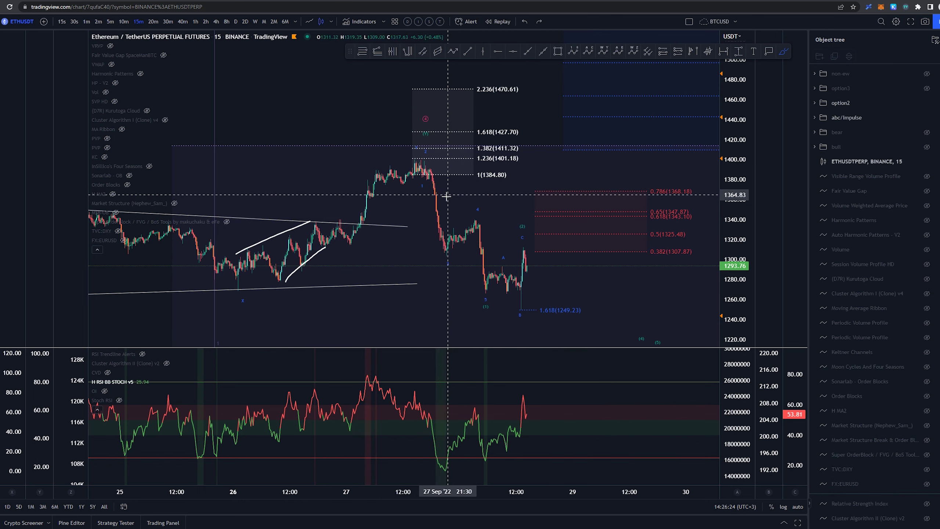
Sketch the curve of the decline from the 27 September peak into the 28 September low, and undo the stroke
scroll(451, 174, down, 3)
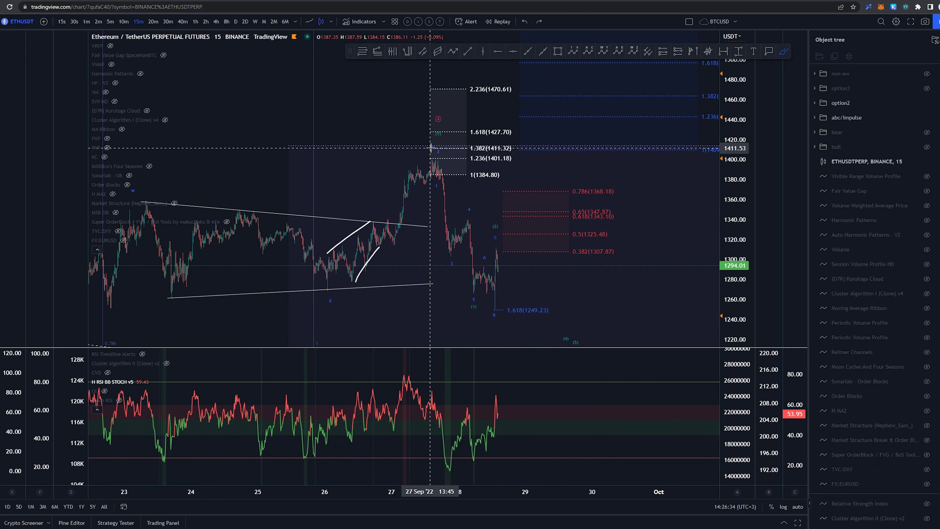
drag(438, 171, 477, 256)
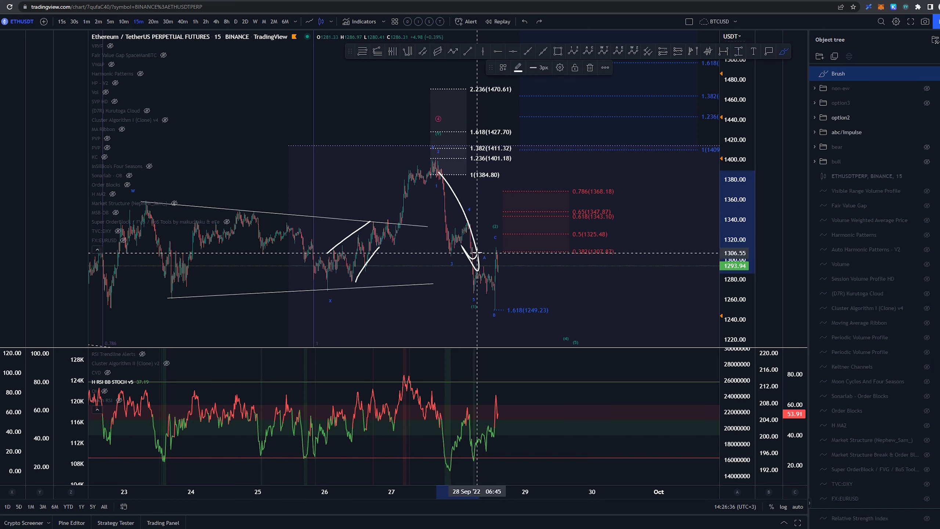
key(ctrl+z)
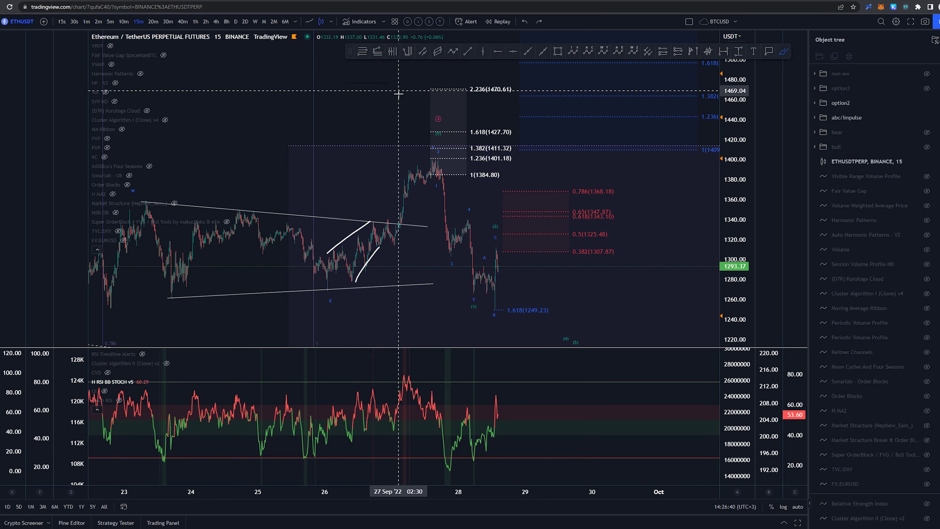
Delete the white Fibonacci extension with levels 1 to 2.236 above the 27 September peak
mouse_move(399, 97)
mouse_down()
mouse_move(364, 85)
mouse_move(315, 98)
mouse_up()
click(414, 156)
key(Delete)
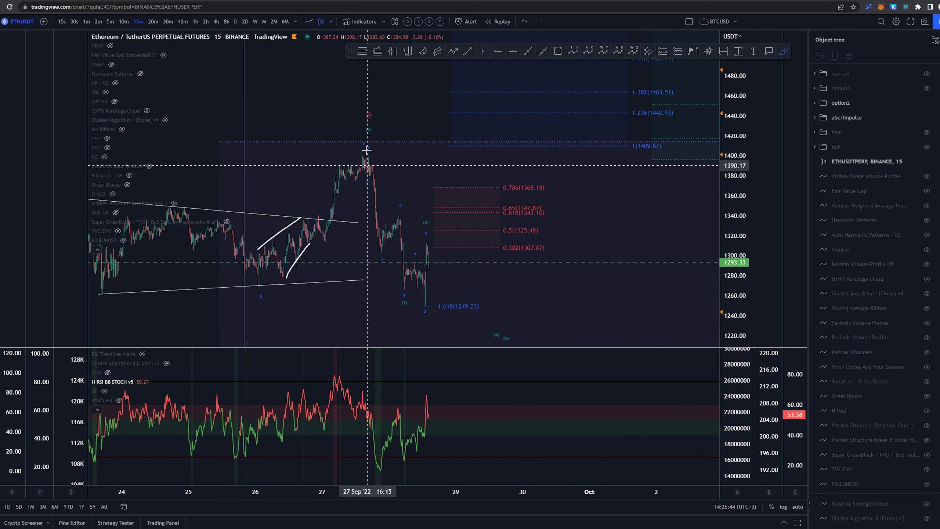
Switch to the 5-minute interval and trace the short drop from Y at the 27 September peak, undoing the strokes
drag(364, 149, 371, 159)
key(ctrl+z)
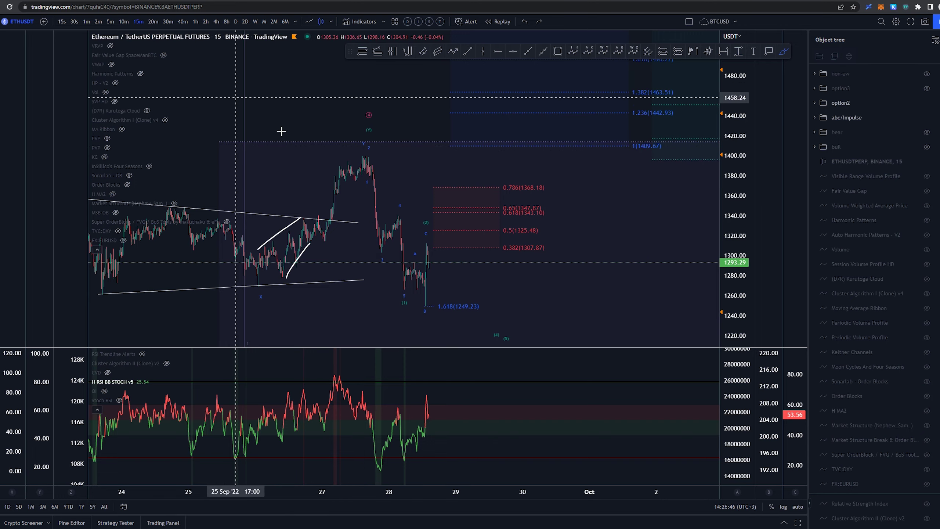
scroll(281, 132, up, 3)
click(108, 21)
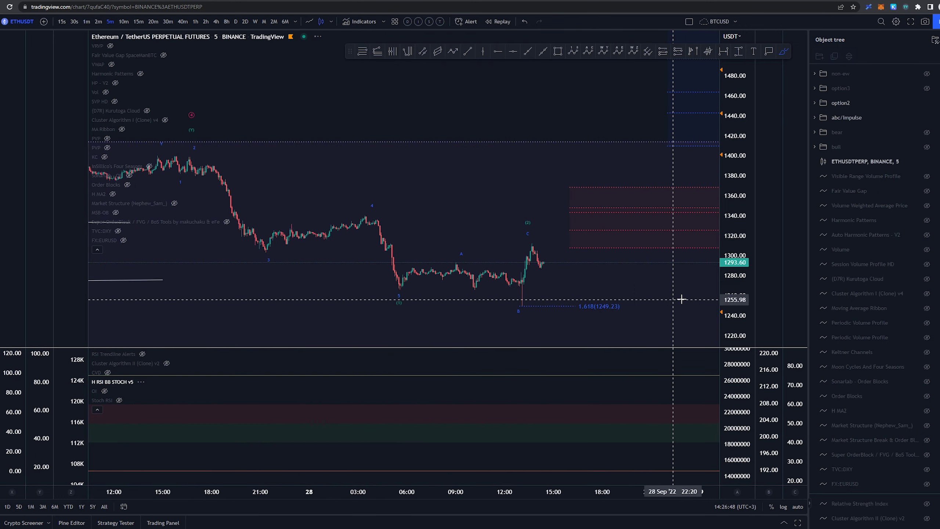
mouse_move(628, 85)
mouse_down()
mouse_move(617, 49)
mouse_move(514, 73)
mouse_up()
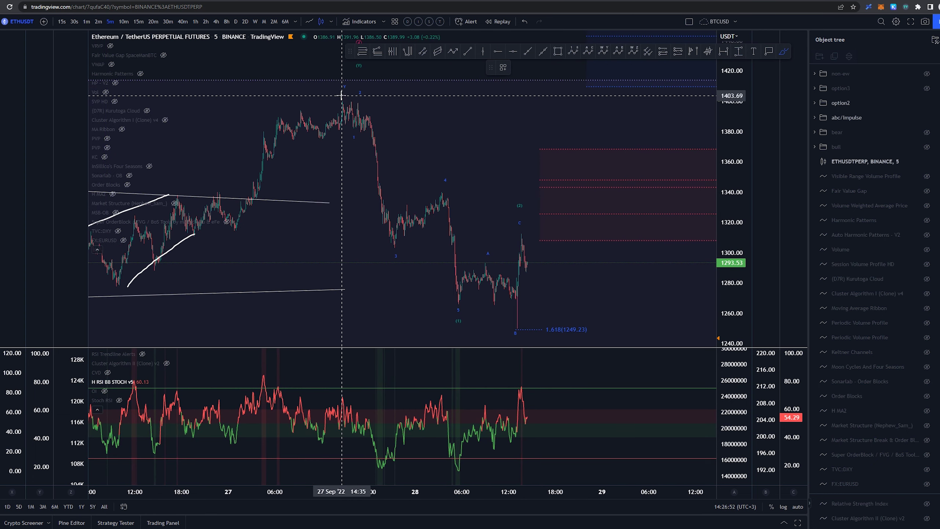
drag(344, 100, 357, 126)
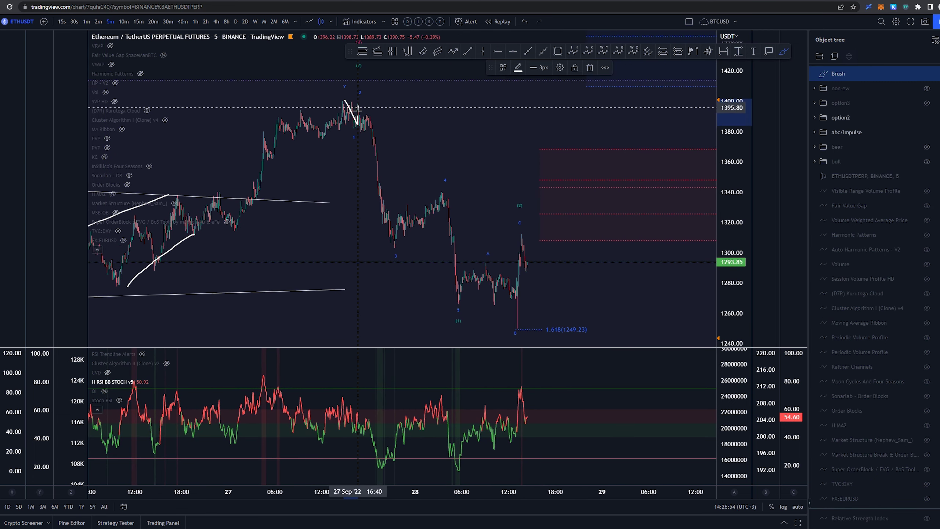
key(ctrl+z)
Trace the decline from wave 2 and the small swings from wave 4 to the wave 5 low, undoing every stroke
scroll(368, 120, up, 3)
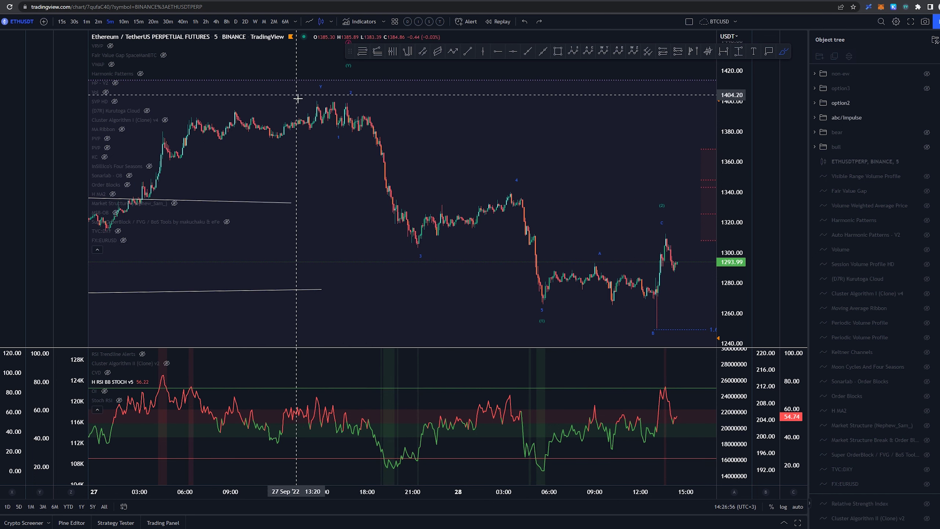
mouse_move(344, 98)
mouse_down()
mouse_move(329, 92)
mouse_move(337, 130)
mouse_move(345, 105)
mouse_move(365, 119)
mouse_move(417, 247)
mouse_move(432, 207)
mouse_move(494, 183)
mouse_move(503, 282)
mouse_up()
key(ctrl+z)
key(alt+b)
key(ctrl+z)
scroll(419, 231, down, 4)
key(ctrl+z)
key(ctrl+z)
key(ctrl+z)
key(ctrl+z)
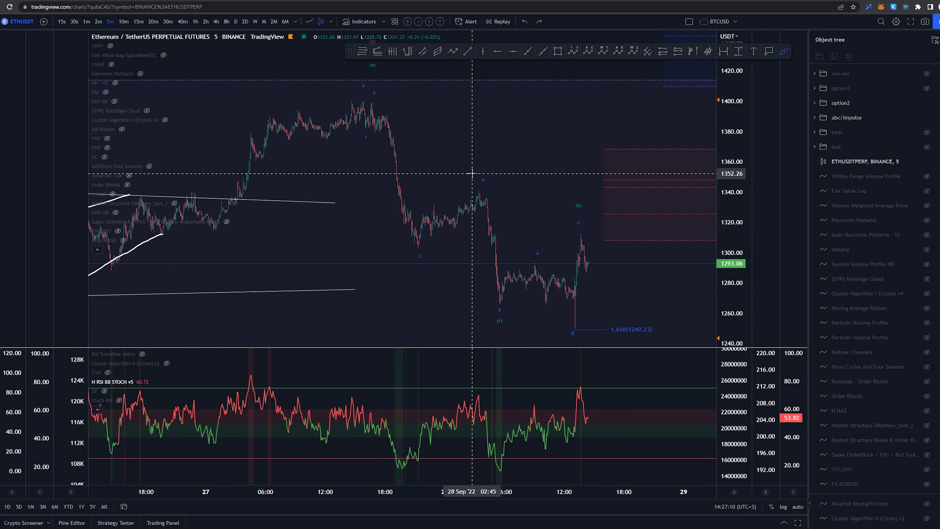
drag(480, 191, 500, 301)
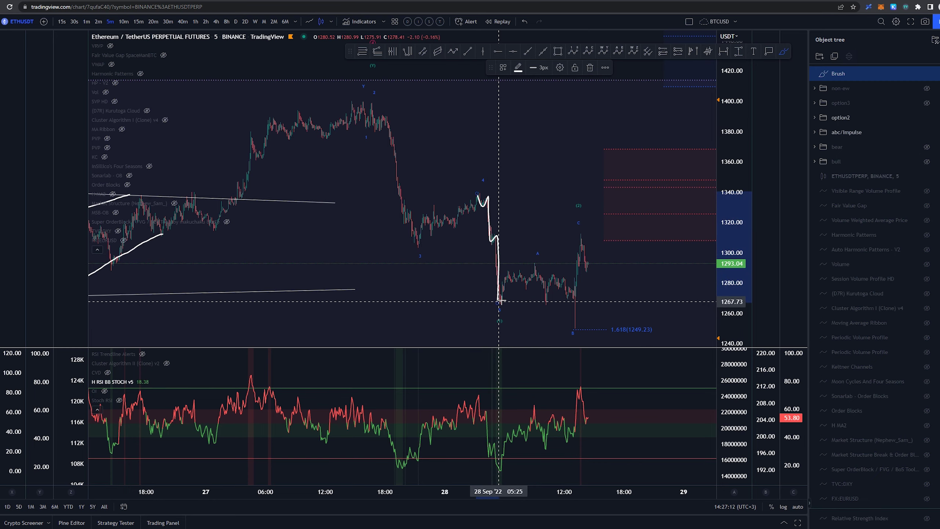
key(ctrl+z)
Stroke over the C high of 28 September and the fall after the 27 September peak, and undo both strokes
drag(523, 71, 415, 53)
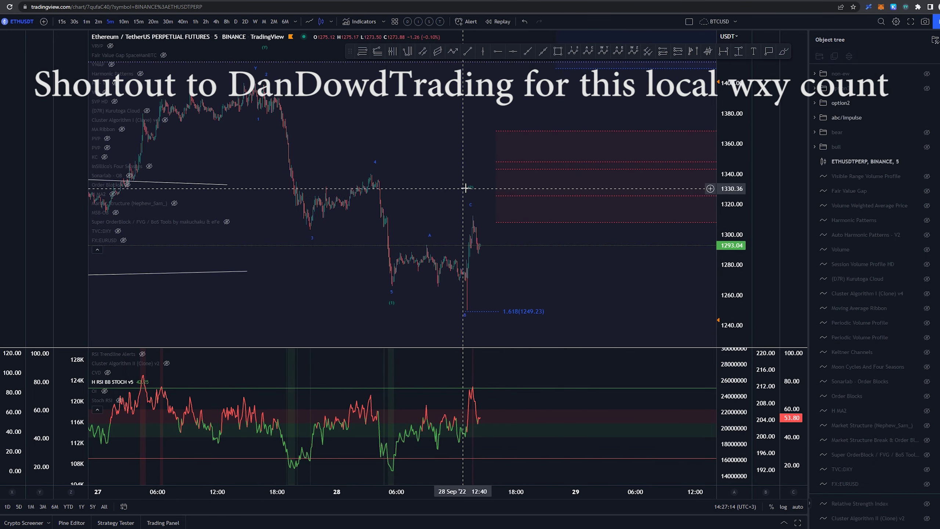
mouse_move(473, 187)
mouse_down()
mouse_move(401, 219)
mouse_move(486, 194)
mouse_move(465, 200)
mouse_up()
key(ctrl+z)
drag(276, 73, 290, 239)
key(ctrl+z)
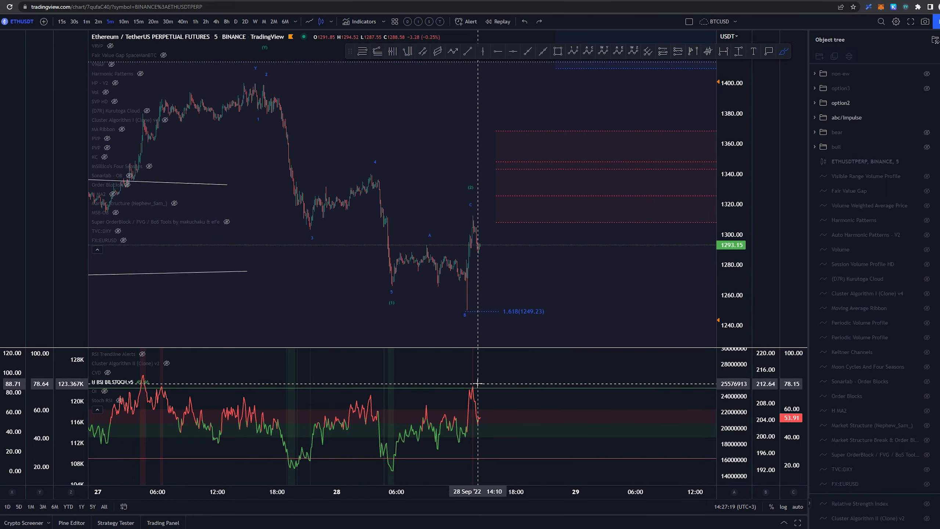
Mark the latest RSI peak and underline the earlier RSI swings with the brush, undoing both strokes
drag(478, 383, 480, 389)
key(ctrl+z)
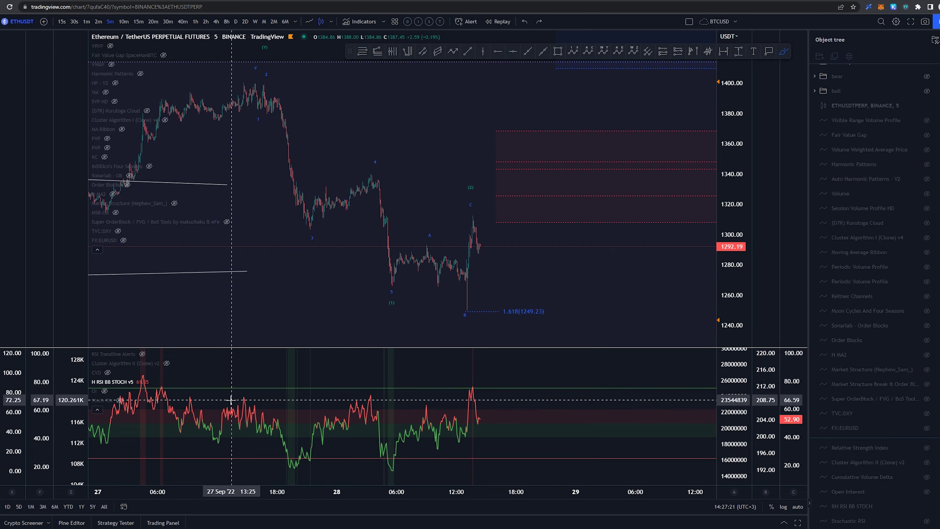
drag(233, 400, 381, 399)
key(ctrl+z)
Circle the small wave 2 correction at the peak and the larger wave 4 correction, and undo the strokes
scroll(274, 378, down, 4)
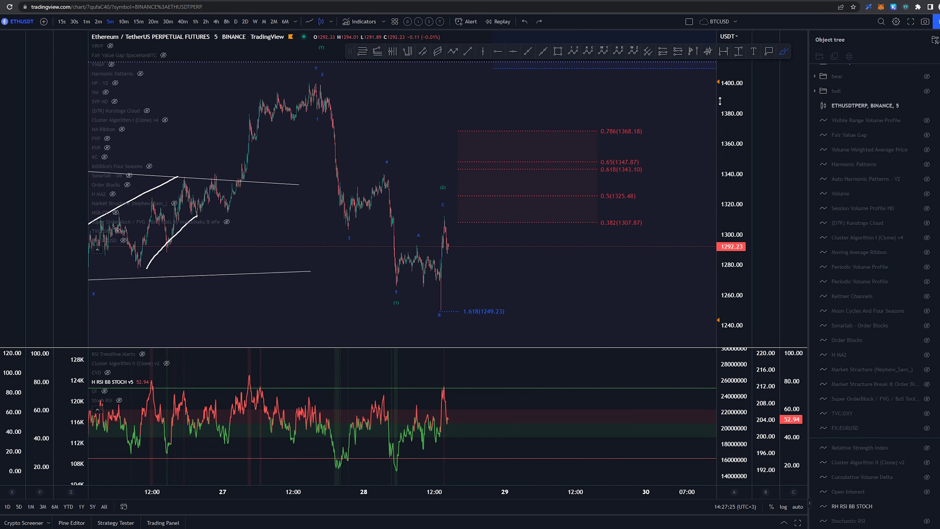
drag(720, 101, 451, 210)
mouse_move(343, 116)
mouse_down()
mouse_move(336, 110)
mouse_move(303, 140)
mouse_up()
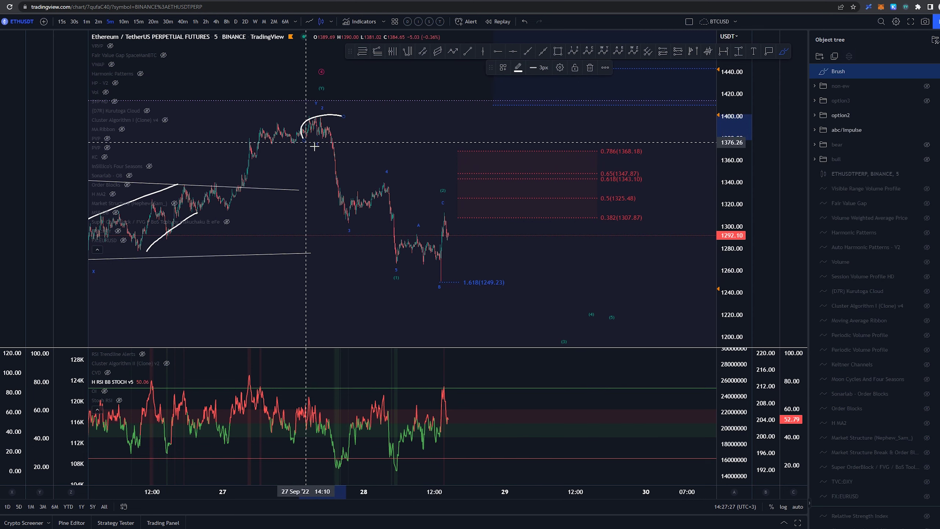
key(ctrl+z)
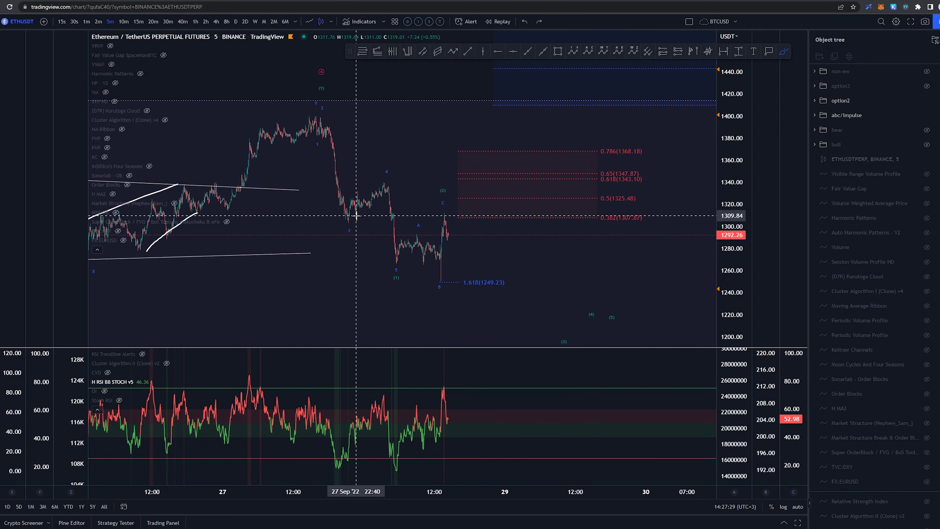
drag(323, 118, 317, 125)
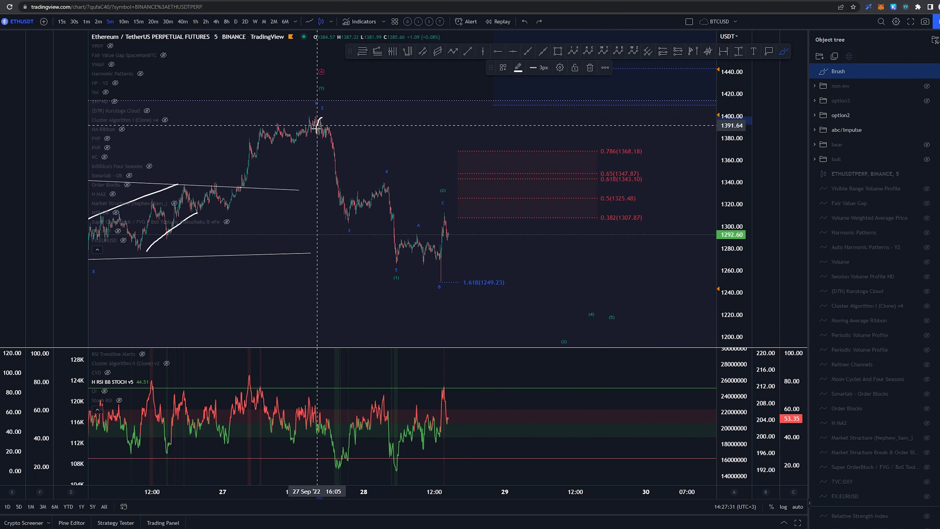
mouse_move(374, 180)
mouse_down()
mouse_move(389, 193)
mouse_move(367, 182)
mouse_up()
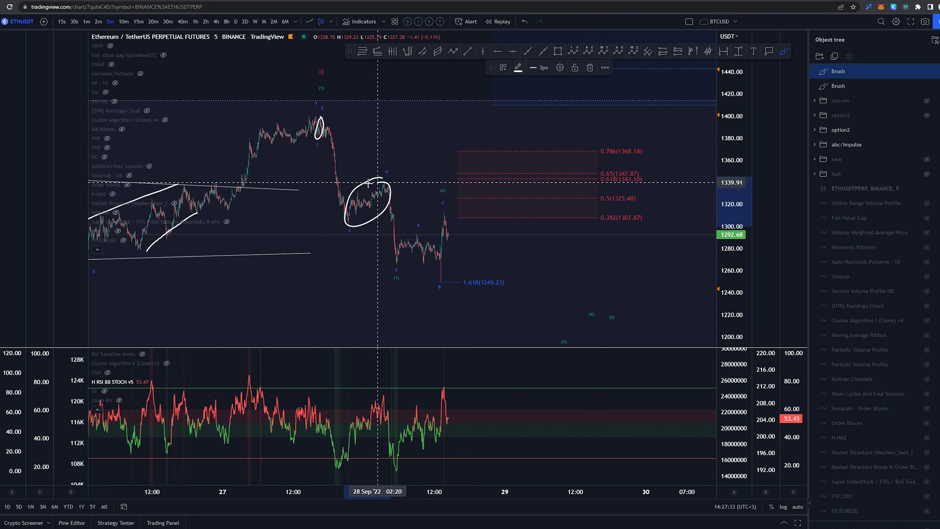
key(ctrl+z)
key(ctrl+z)
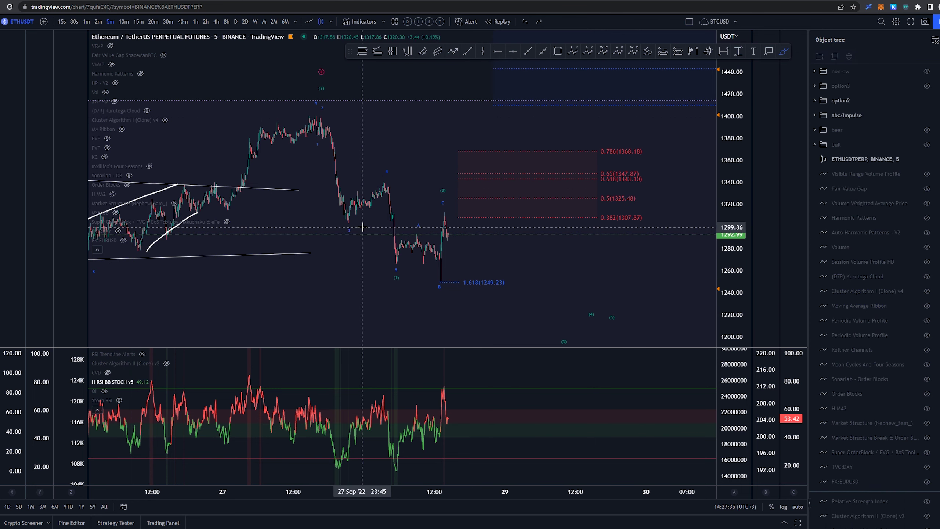
Compare the decline on the 15- and 10-minute intervals, tracing it from wave 3 to wave 5 and undoing the stroke
scroll(312, 147, down, 3)
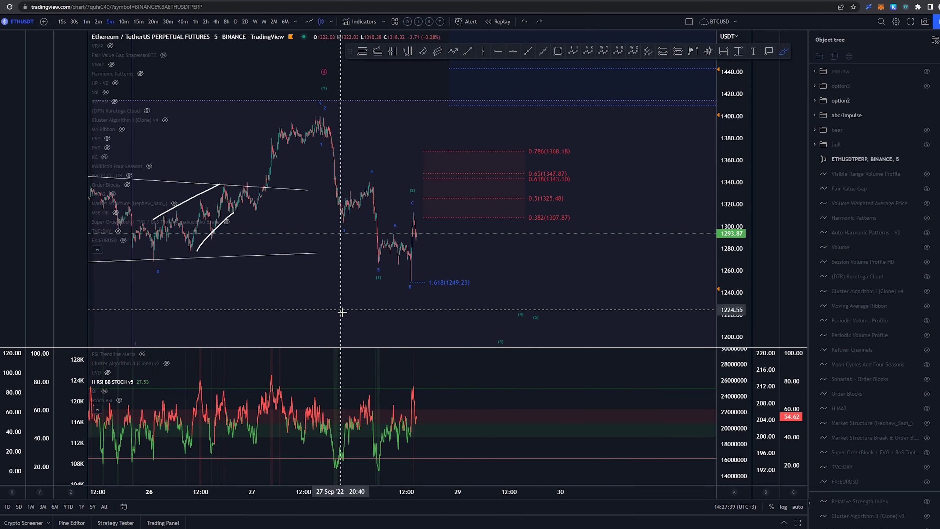
click(137, 22)
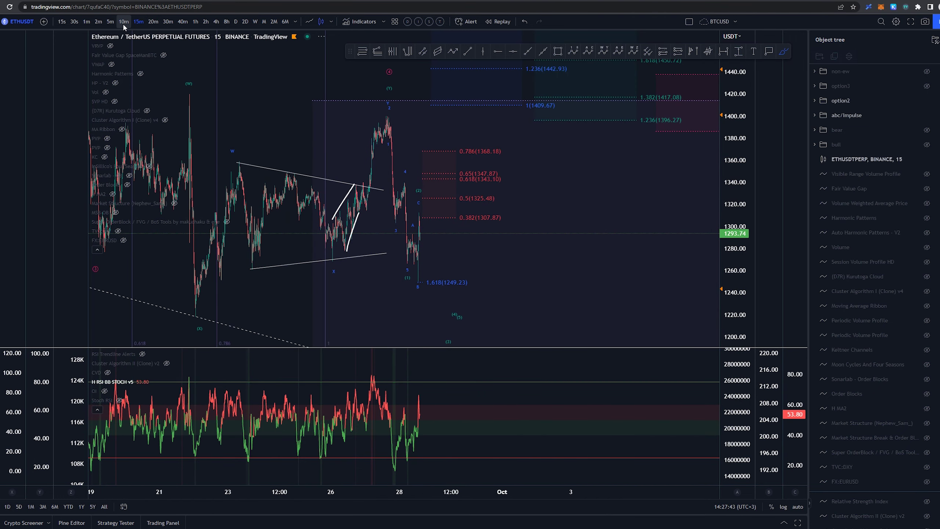
click(123, 21)
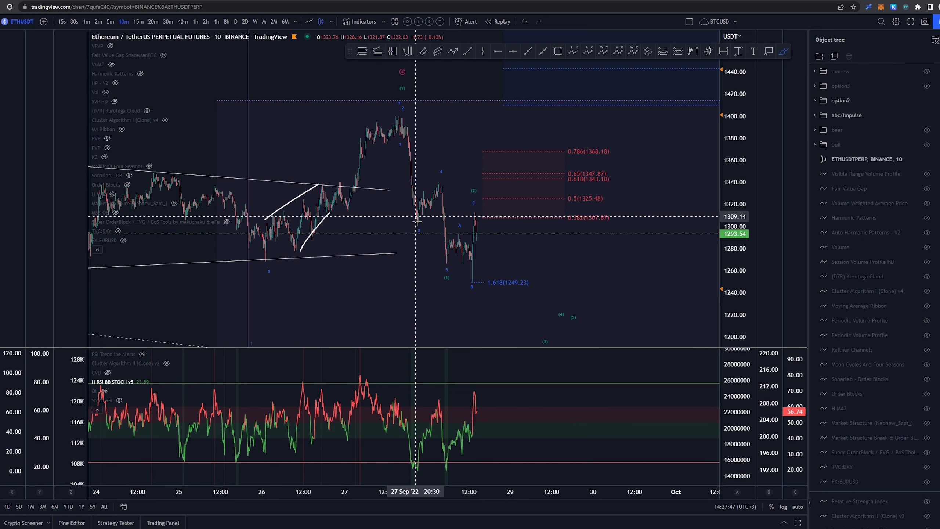
drag(417, 222, 447, 260)
key(ctrl+z)
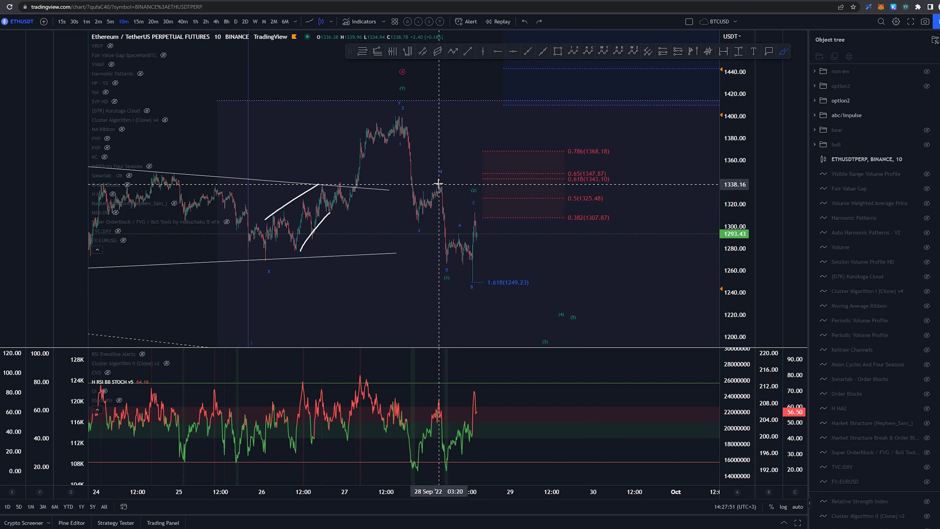
scroll(451, 235, up, 3)
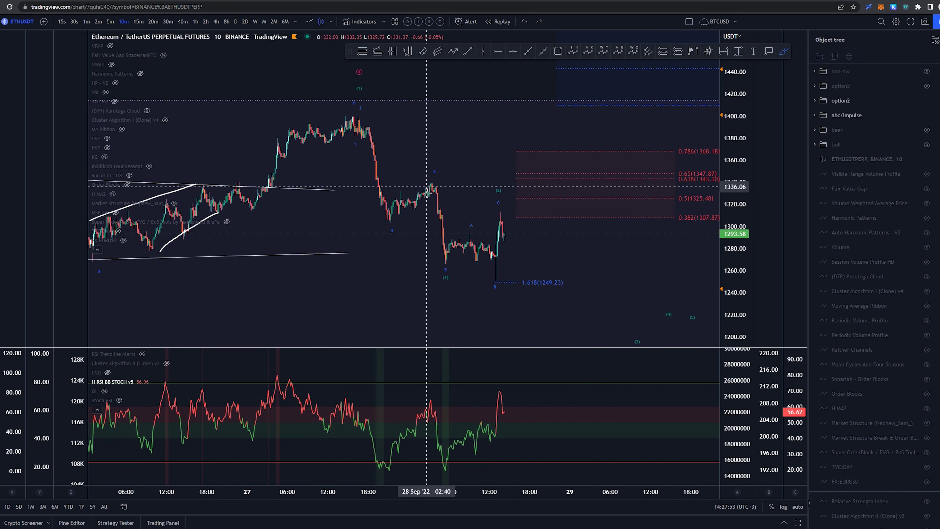
scroll(459, 355, down, 4)
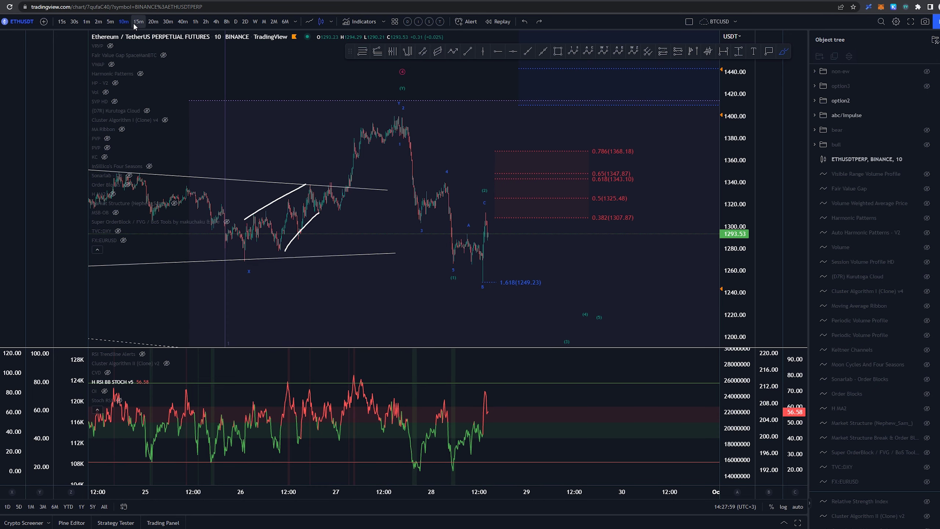
Return to the 15-minute interval and draw a rising brush line under the 28 September RSI lows
click(137, 21)
mouse_move(448, 467)
mouse_down()
mouse_move(480, 458)
mouse_move(471, 457)
mouse_move(490, 442)
mouse_move(457, 466)
mouse_move(477, 455)
mouse_up()
key(ctrl+z)
key(ctrl+z)
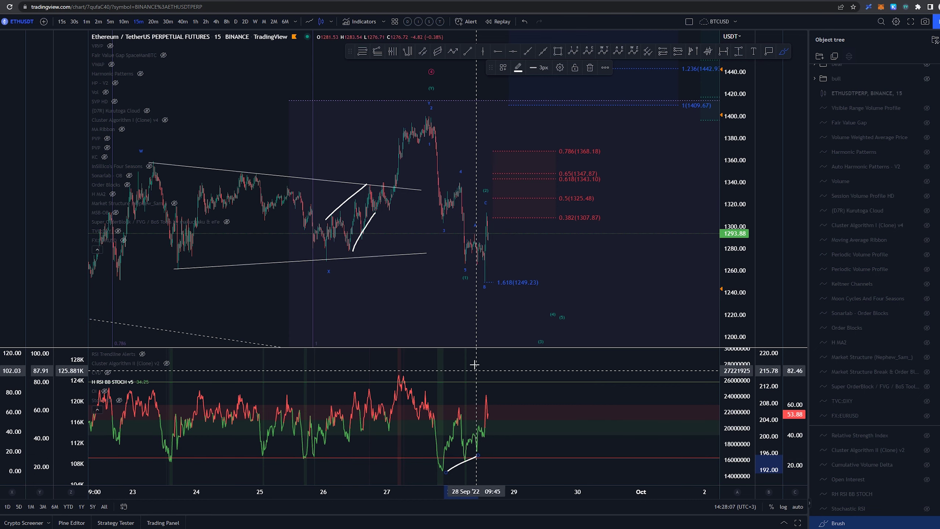
Trace the rebound from the 28 September lows up to the C high, and undo the stroke
scroll(476, 264, up, 3)
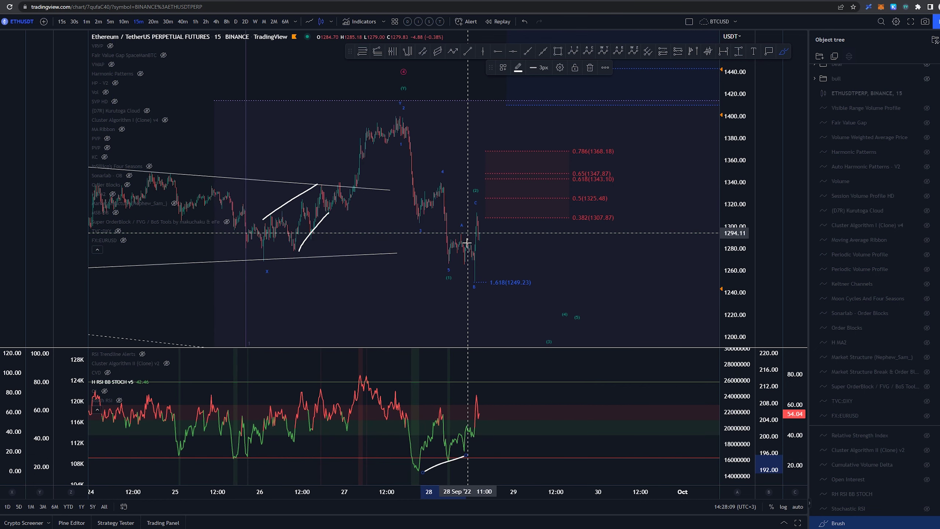
drag(466, 269, 477, 223)
key(ctrl+z)
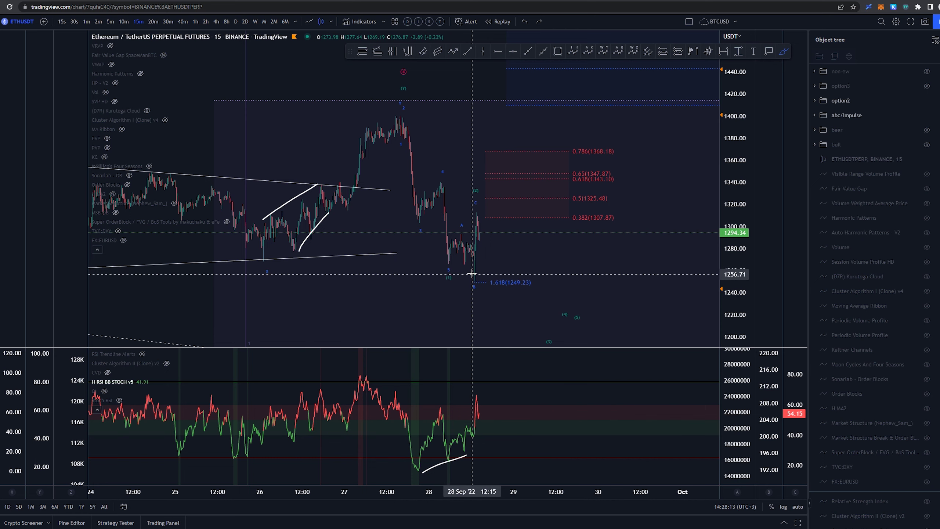
Enlarge the price and time scales around the 28 September low at the 1.618(1249.23) level
scroll(500, 284, up, 3)
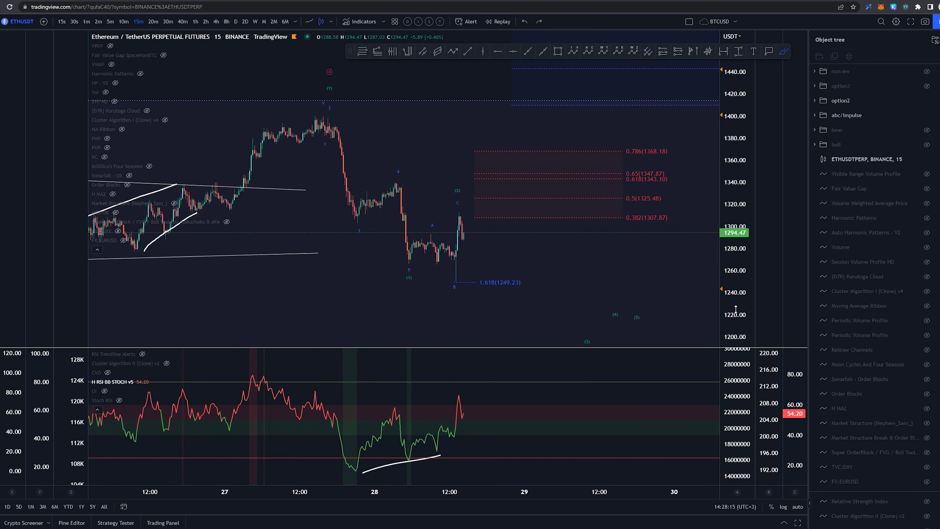
drag(736, 309, 735, 159)
drag(555, 249, 596, 162)
scroll(505, 298, up, 2)
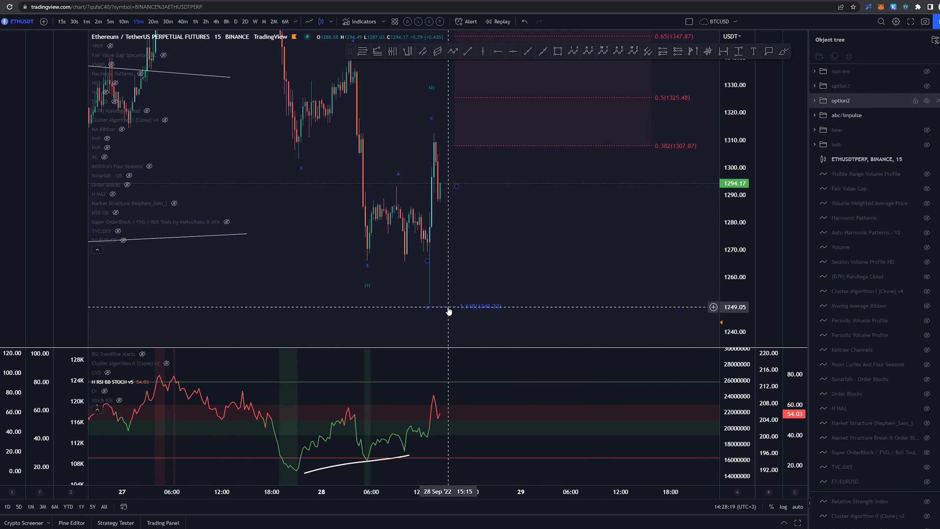
Trace the A-B-C swings from the 28 September wave 5 low up to C with the brush, and undo the stroke
click(448, 311)
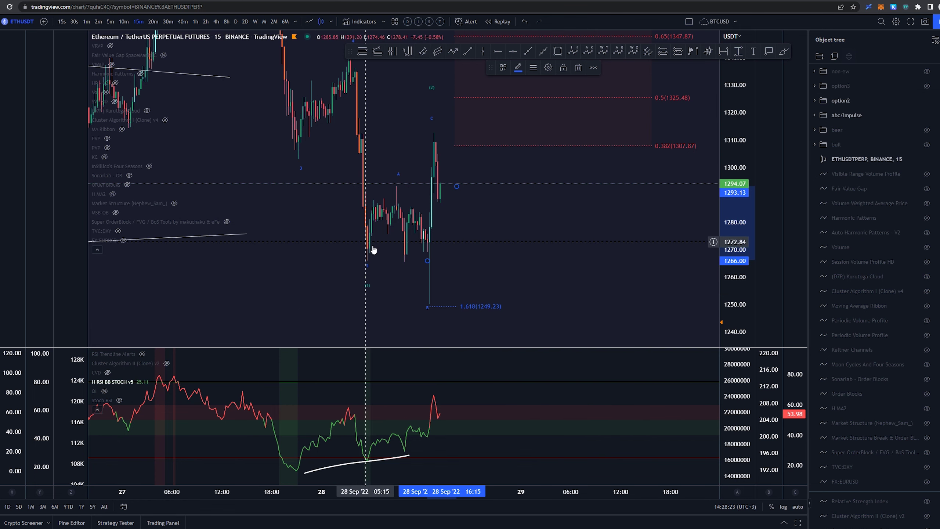
key(alt+b)
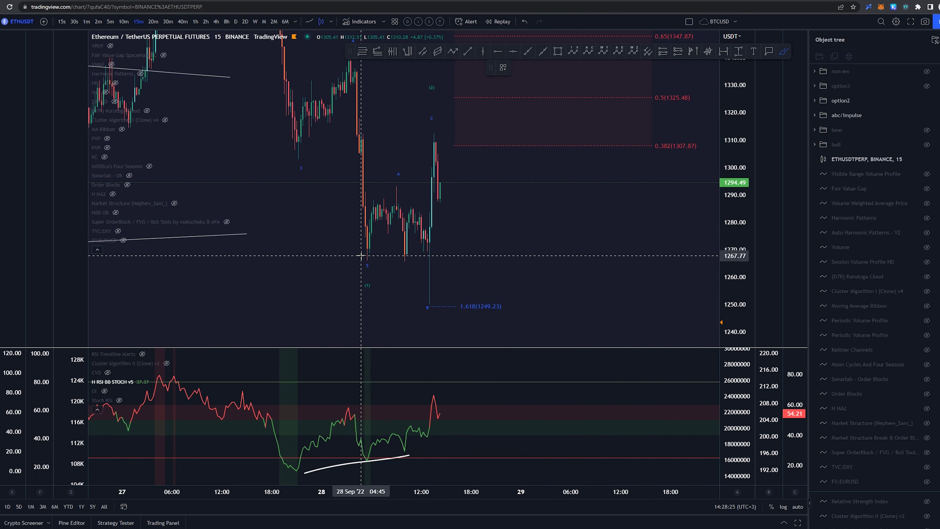
mouse_move(361, 255)
mouse_down()
mouse_move(392, 194)
mouse_move(426, 291)
mouse_move(430, 144)
mouse_up()
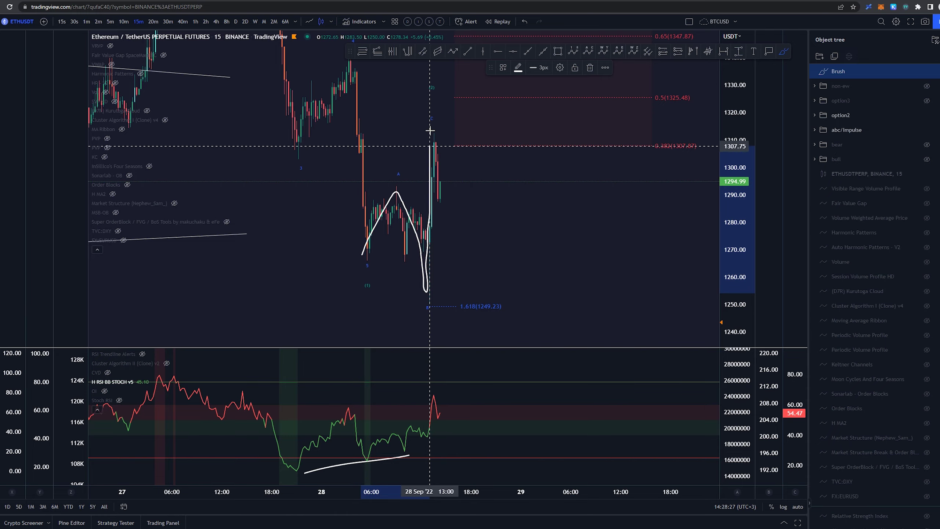
key(ctrl+z)
Trace the rebound from the wave (1) low, retrace only its final leg up to C, and undo the strokes
scroll(425, 296, up, 3)
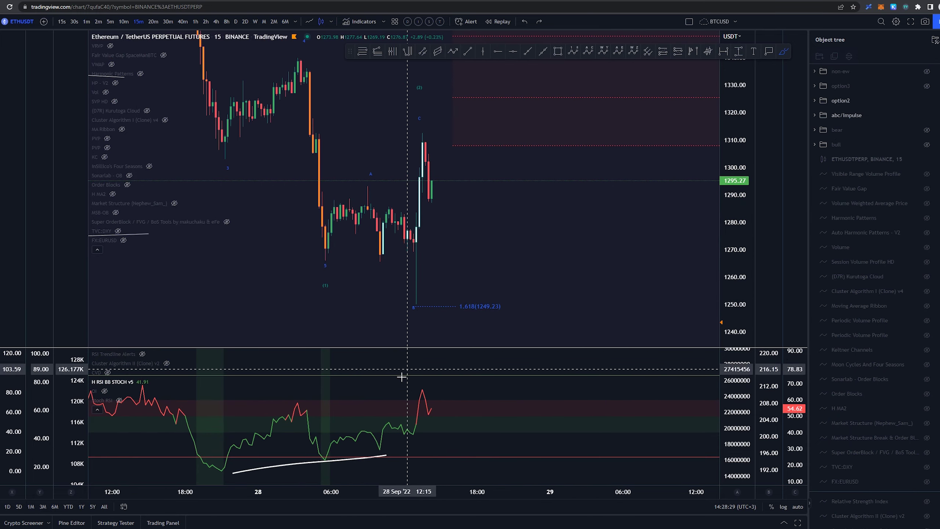
mouse_move(377, 439)
mouse_down()
mouse_move(407, 444)
mouse_move(381, 441)
mouse_up()
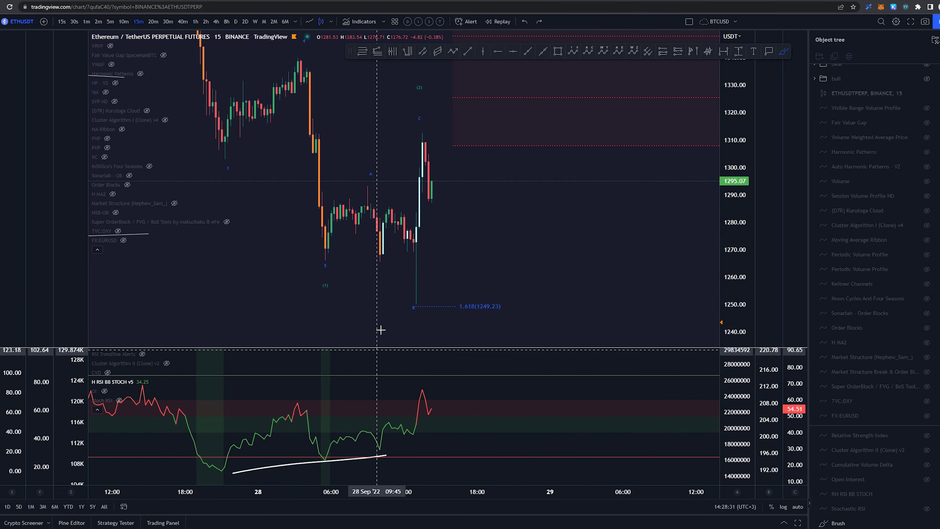
scroll(381, 329, down, 4)
drag(741, 164, 742, 293)
scroll(676, 294, down, 1)
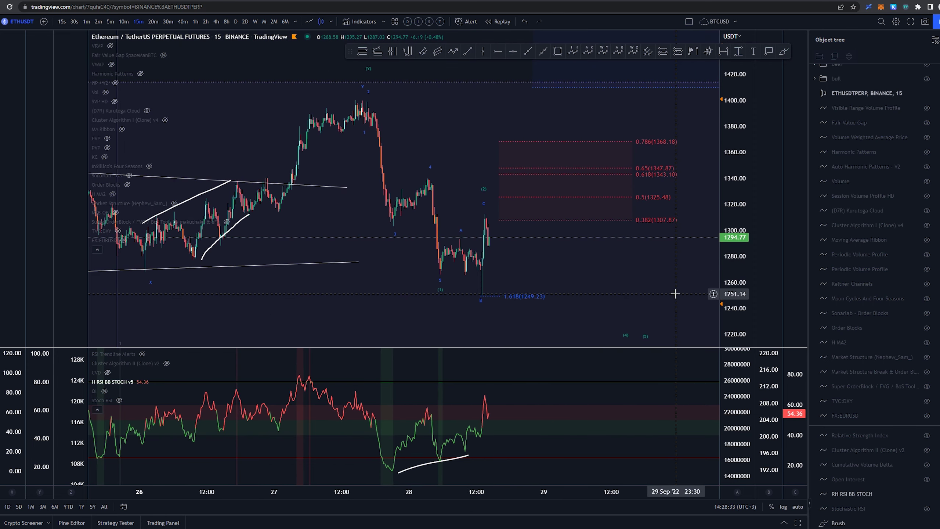
mouse_move(441, 274)
mouse_down()
mouse_move(460, 238)
mouse_move(481, 268)
mouse_move(490, 214)
mouse_up()
key(ctrl+z)
key(ctrl+z)
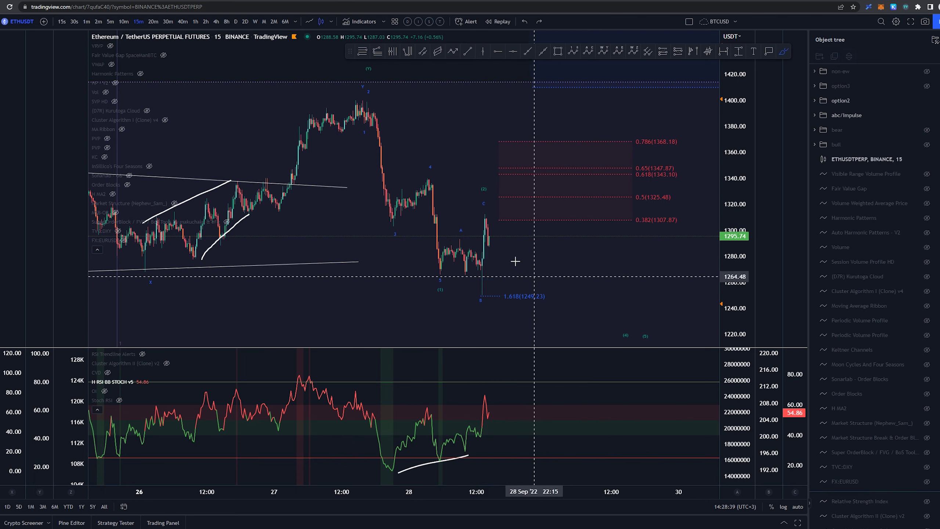
drag(479, 274, 486, 212)
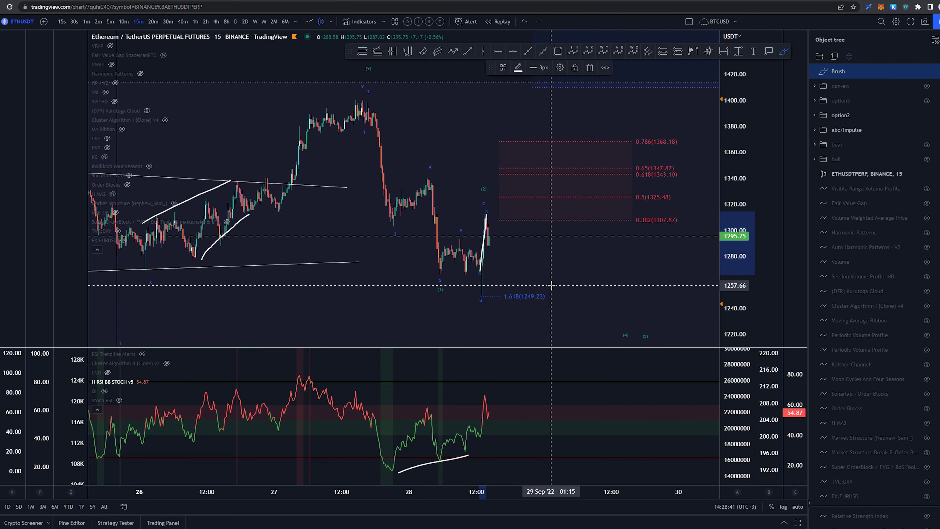
key(ctrl+z)
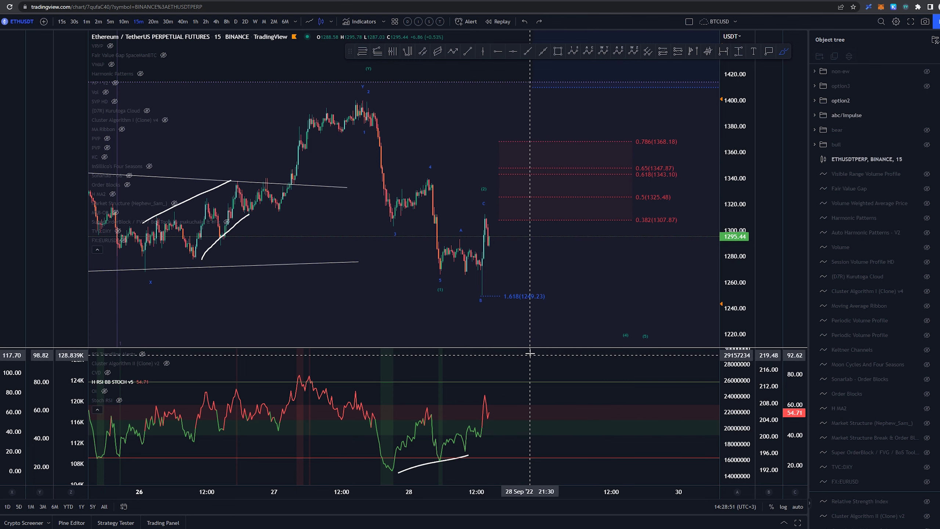
Circle the (2) label above C and the 0.382(1307.87) retracement level, undoing each stroke
drag(741, 302, 739, 287)
key(Escape)
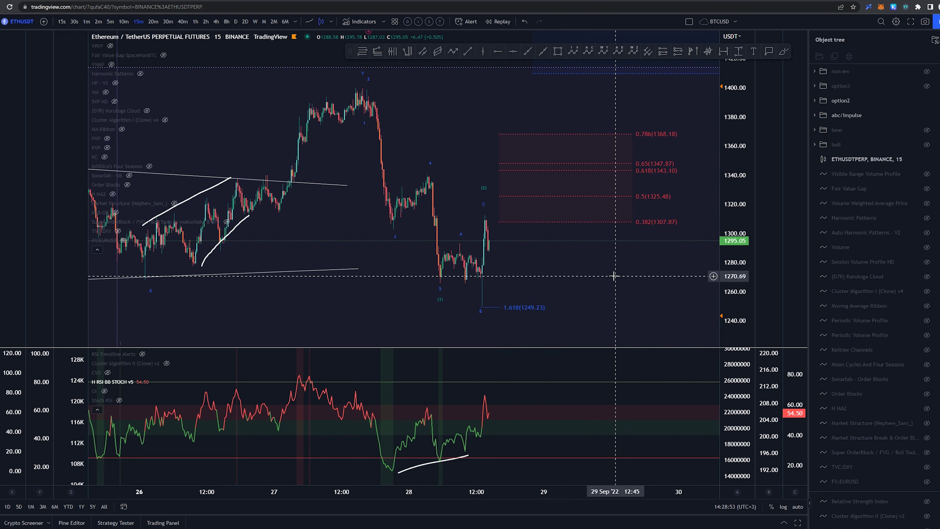
drag(615, 275, 529, 276)
drag(735, 174, 715, 213)
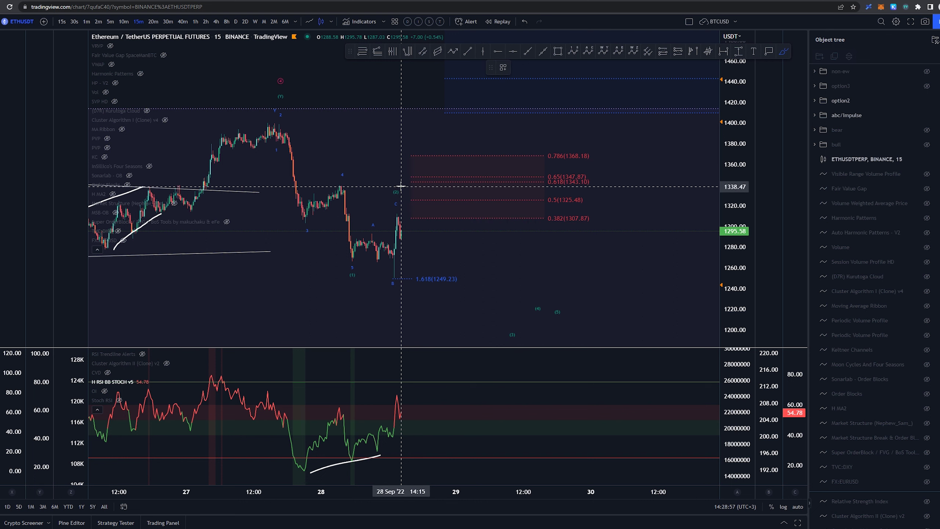
drag(394, 186, 388, 197)
key(ctrl+z)
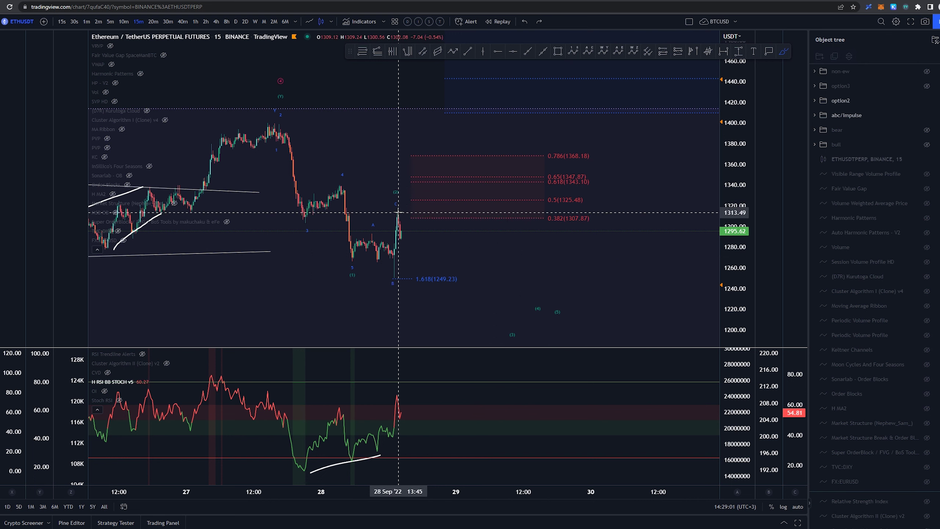
drag(592, 219, 604, 215)
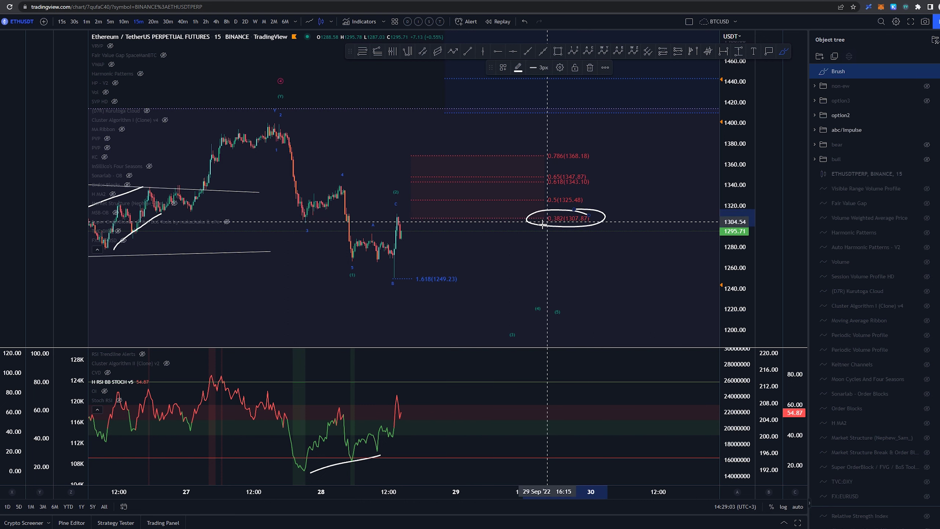
key(ctrl+z)
Move the lower anchor of the red Fibonacci retracement up to 1266.13 and recolour the retracement green
click(467, 218)
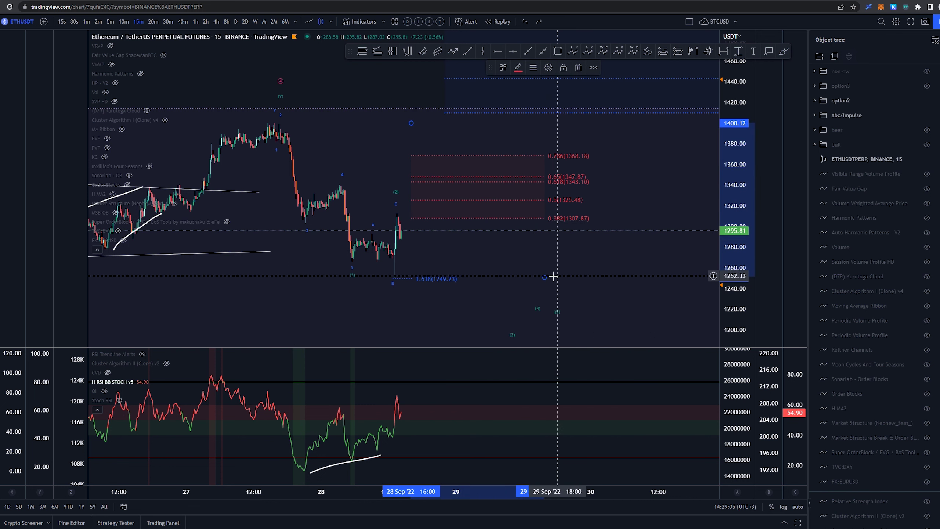
drag(545, 277, 548, 261)
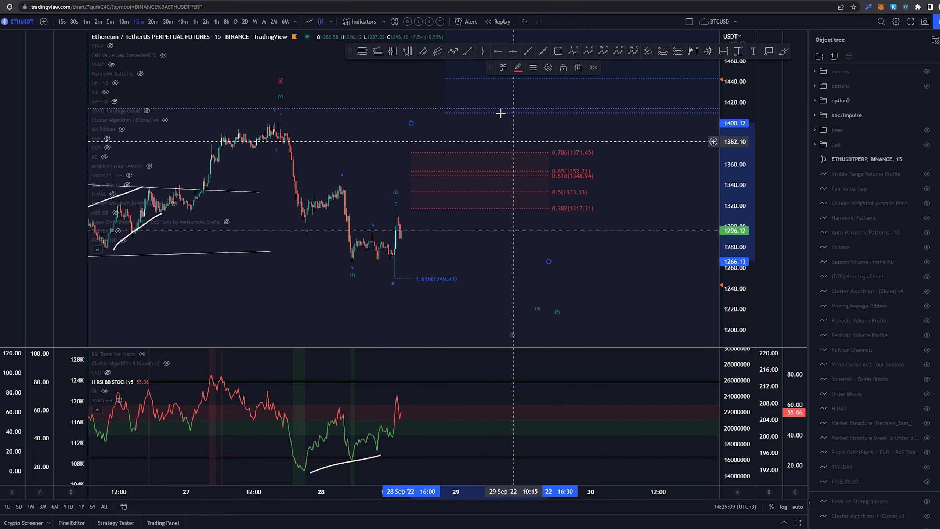
click(518, 67)
click(554, 99)
click(411, 95)
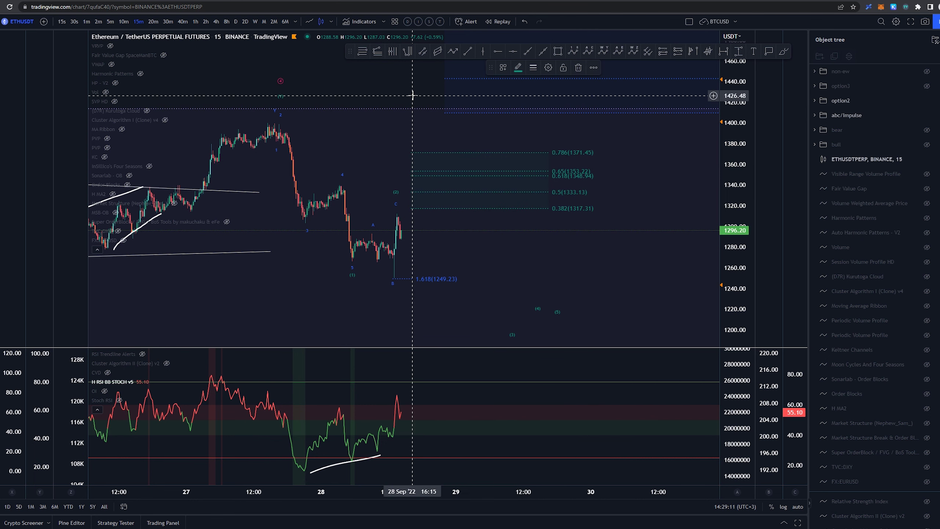
Trace the short pullback from the C high with the brush, and undo the stroke
scroll(460, 105, down, 3)
drag(466, 100, 369, 103)
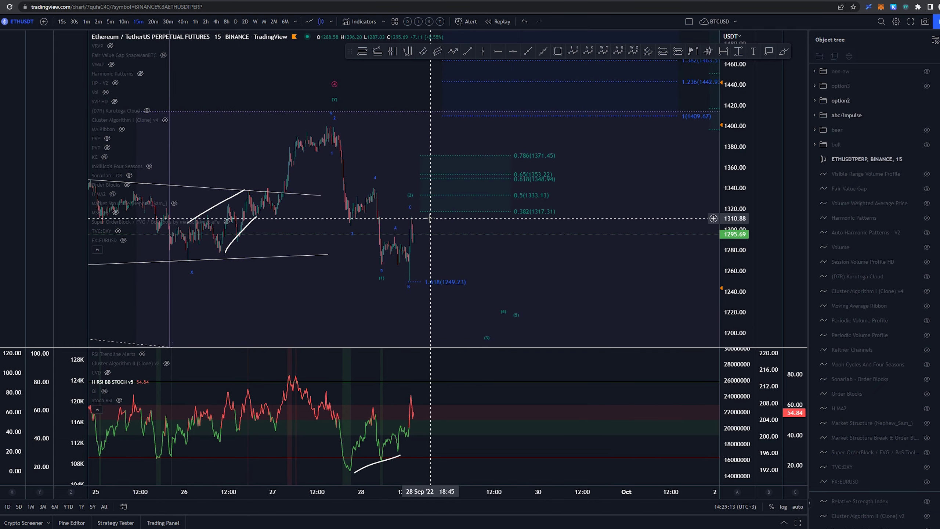
scroll(430, 219, up, 3)
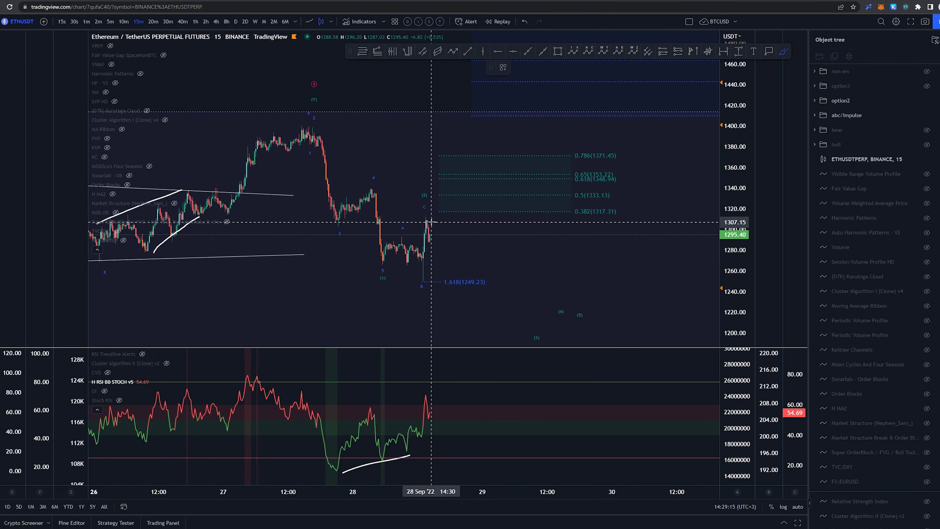
drag(427, 215, 429, 241)
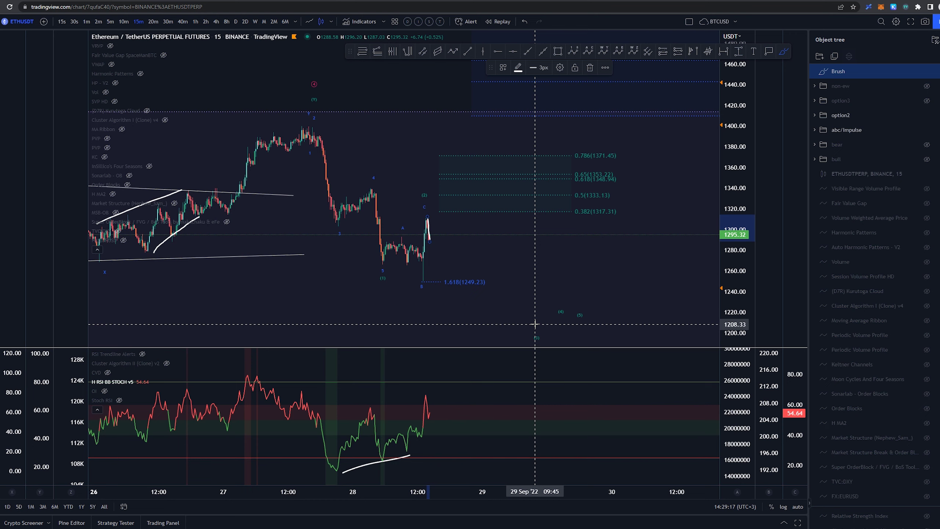
key(ctrl+z)
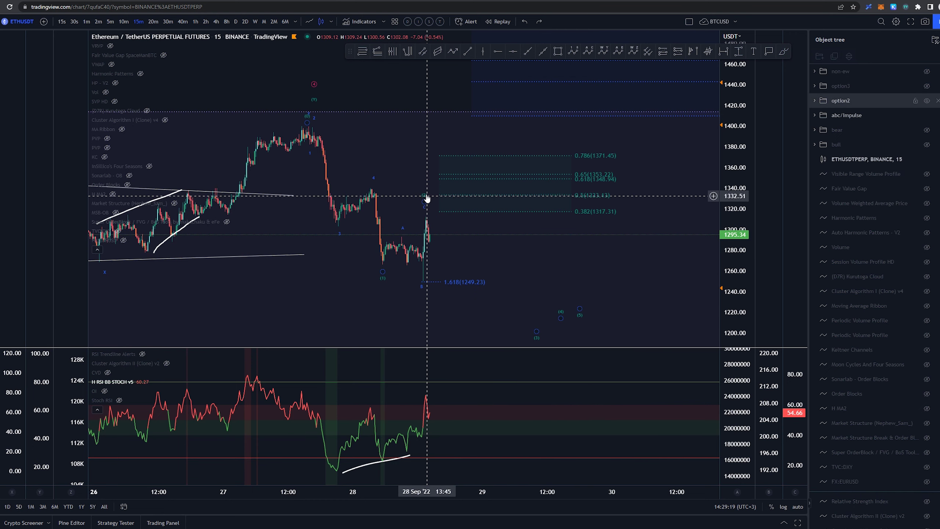
Sketch a path from the wave (1) low towards the green retracement zone, mark the wave 4 high, and undo both strokes
drag(438, 97, 407, 140)
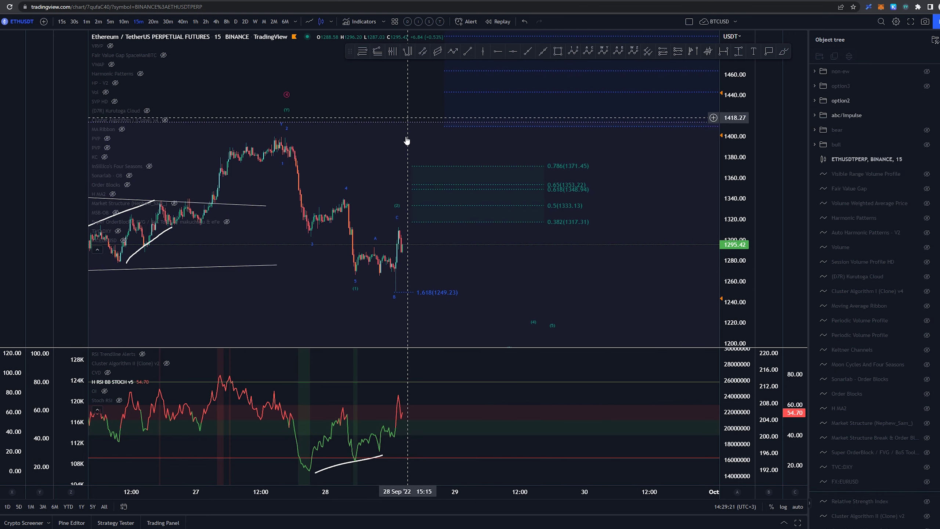
scroll(428, 195, down, 3)
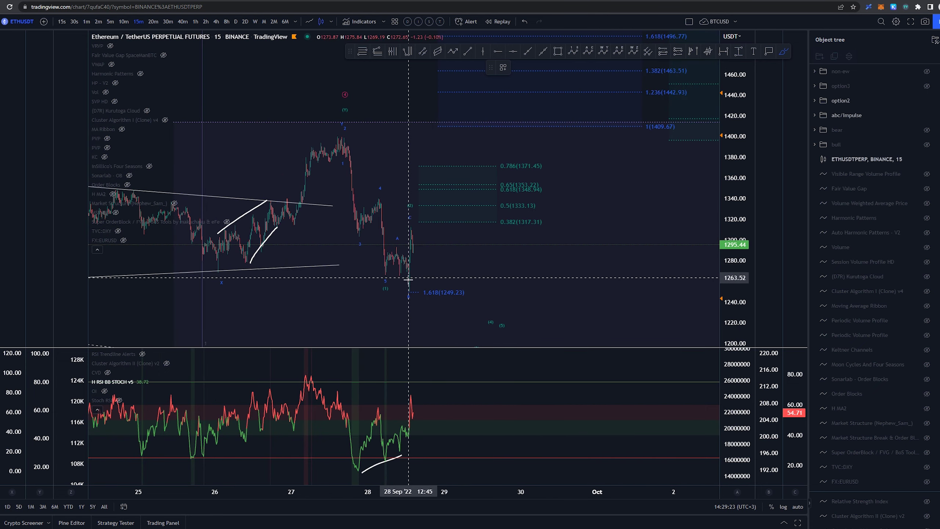
mouse_move(385, 277)
mouse_down()
mouse_move(413, 229)
mouse_move(472, 248)
mouse_move(484, 203)
mouse_up()
key(ctrl+z)
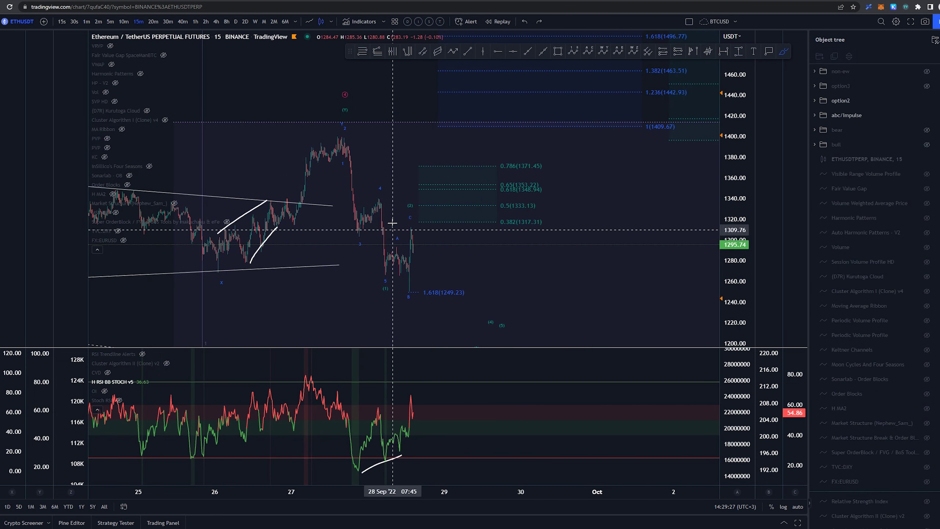
mouse_move(372, 197)
mouse_down()
mouse_move(522, 206)
mouse_move(375, 201)
mouse_up()
key(ctrl+z)
Show the non-ew drawings and the Visible Range Volume Profile on the chart
click(927, 71)
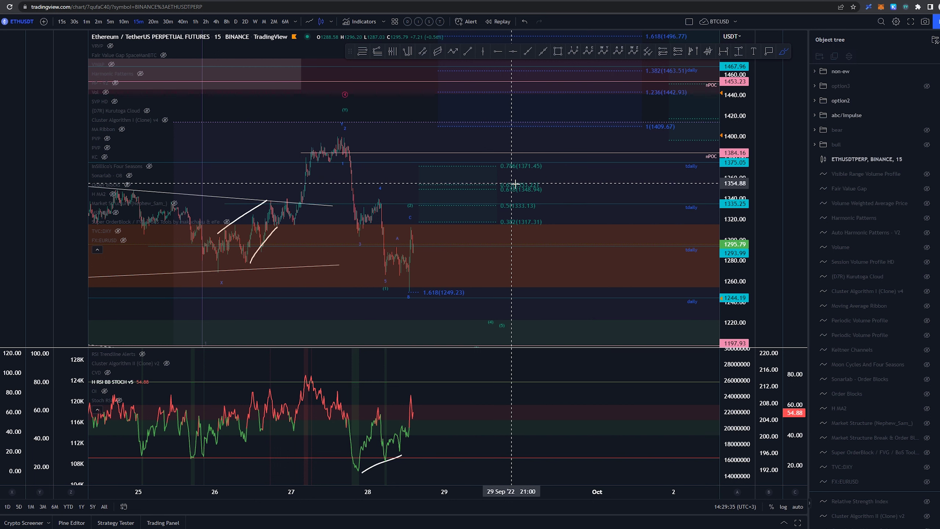
click(111, 38)
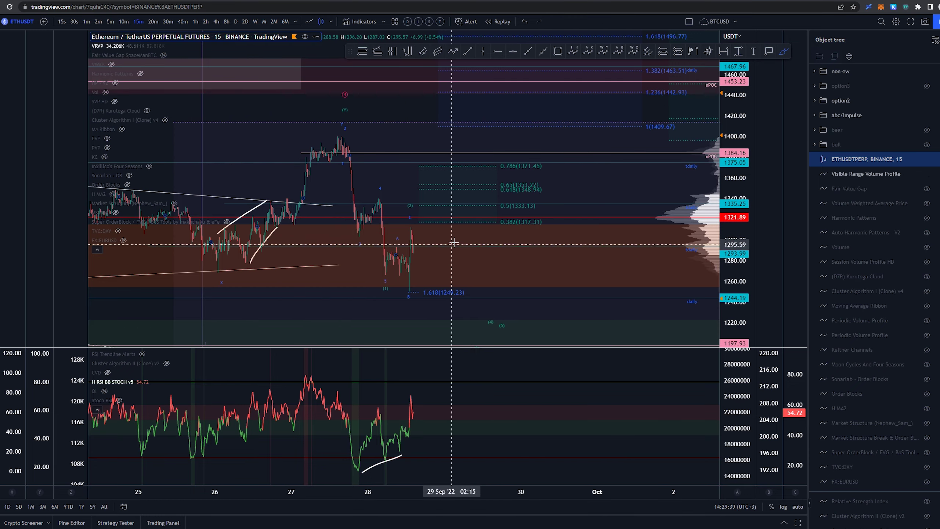
Mark the wave 4 area, the volume profile's peak beside the 1321.89 line and the drop from C, undoing all strokes
mouse_move(386, 206)
mouse_down()
mouse_move(359, 231)
mouse_move(358, 203)
mouse_up()
key(ctrl+z)
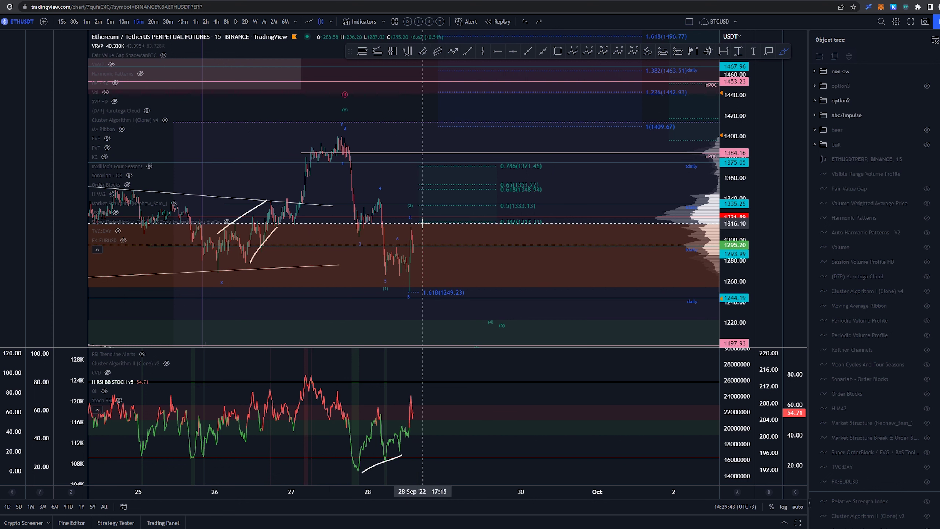
drag(653, 218, 686, 226)
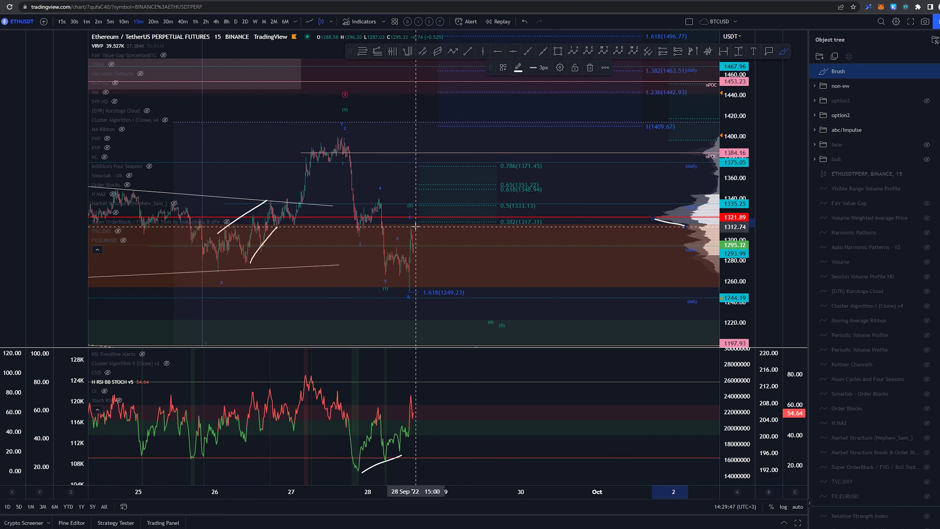
drag(412, 228, 410, 226)
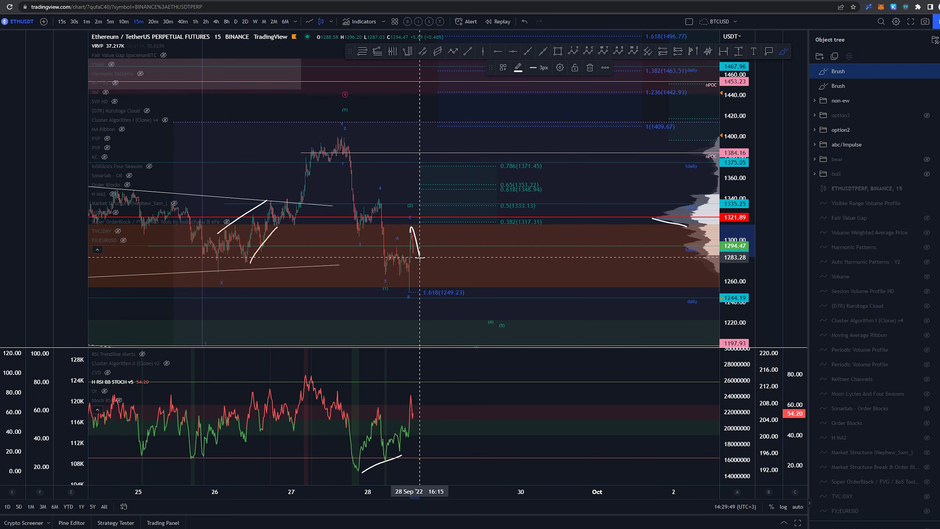
key(ctrl+z)
key(ctrl+z)
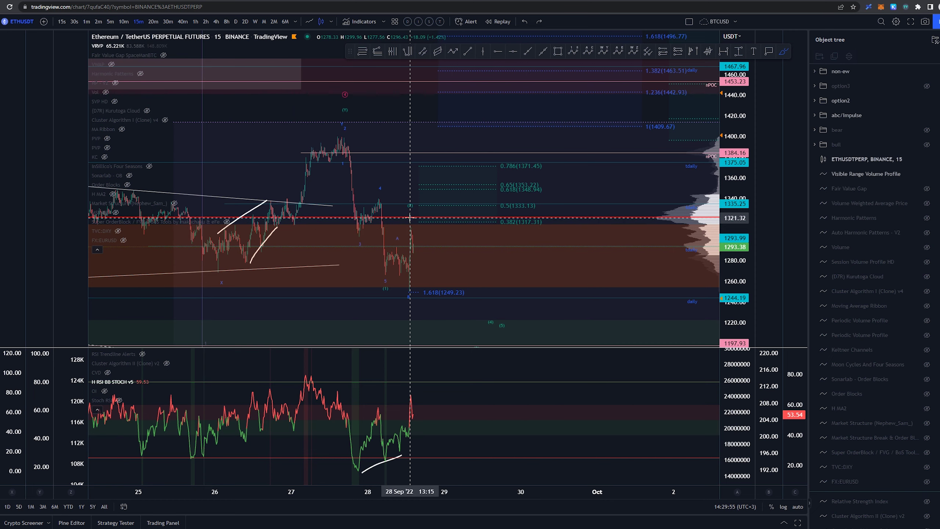
Trace the decline from the 27 September high to the wave 5 low, and undo the stroke
drag(726, 147, 726, 204)
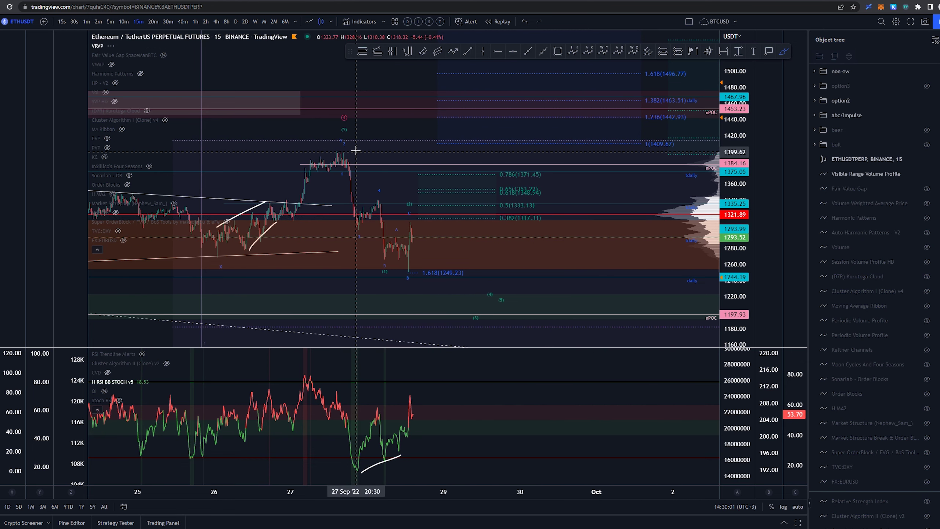
drag(342, 148, 391, 256)
key(ctrl+z)
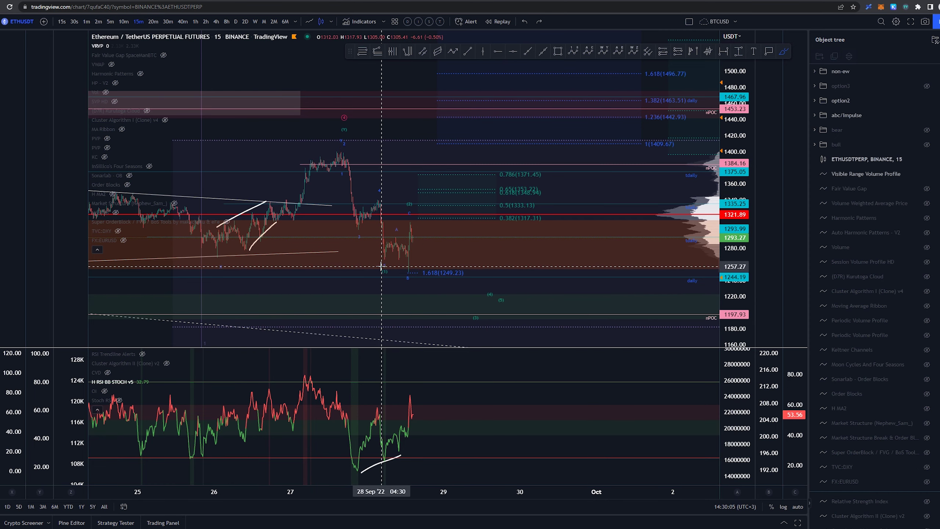
Switch to the 30-minute interval, sketch the price structure leading to the 28 September low, and undo the strokes
click(168, 22)
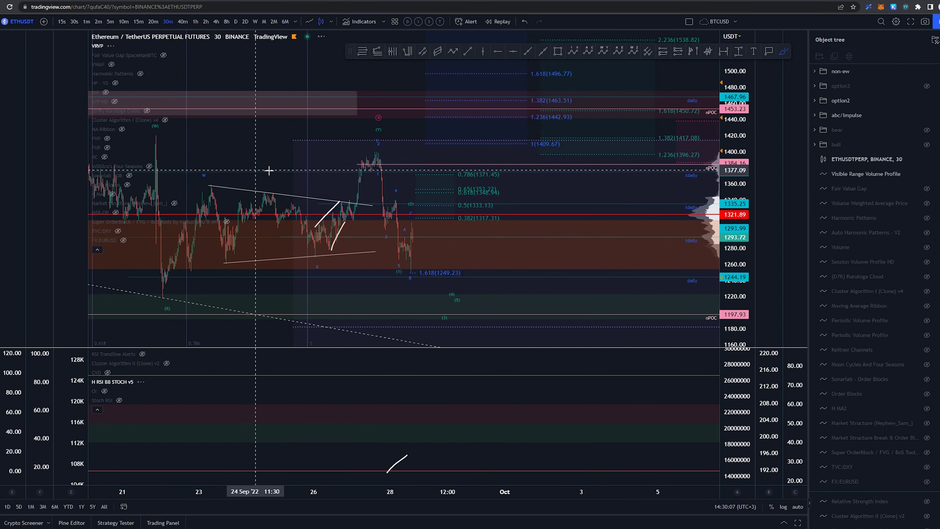
drag(531, 163, 439, 156)
key(alt+b)
mouse_move(326, 254)
mouse_down()
mouse_move(327, 242)
mouse_move(524, 147)
mouse_move(536, 269)
mouse_move(519, 250)
mouse_move(526, 275)
mouse_up()
key(ctrl+z)
key(ctrl+z)
Trace the A-B-C rebound off the wave (1) low on the 30-minute interval, and undo the stroke
scroll(555, 256, up, 5)
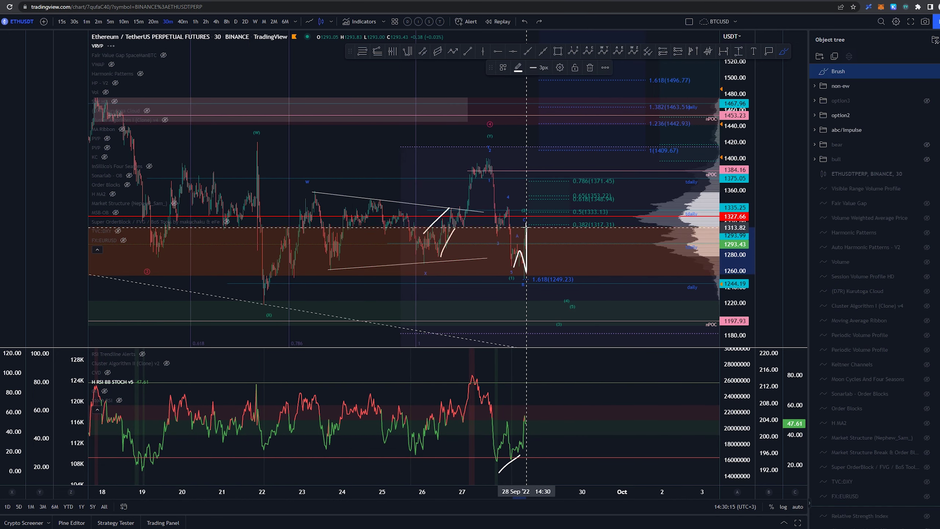
drag(526, 227, 526, 226)
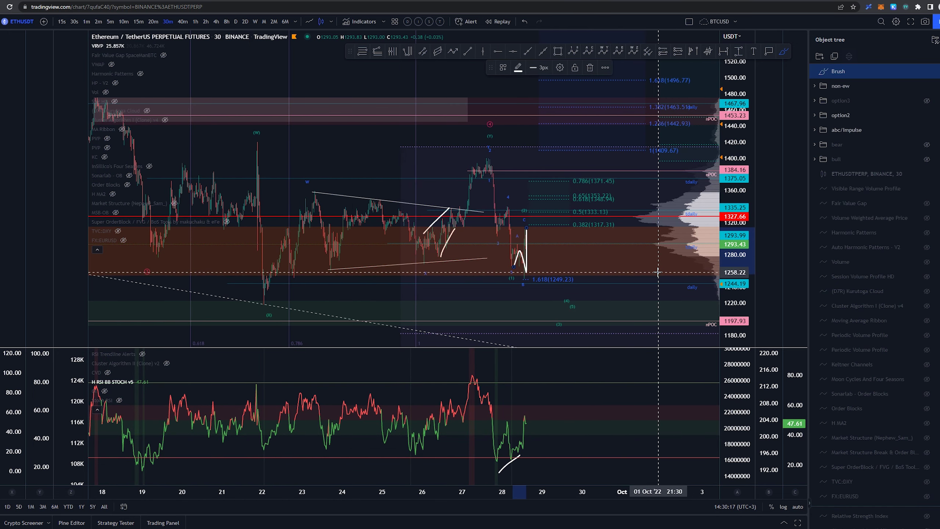
key(ctrl+z)
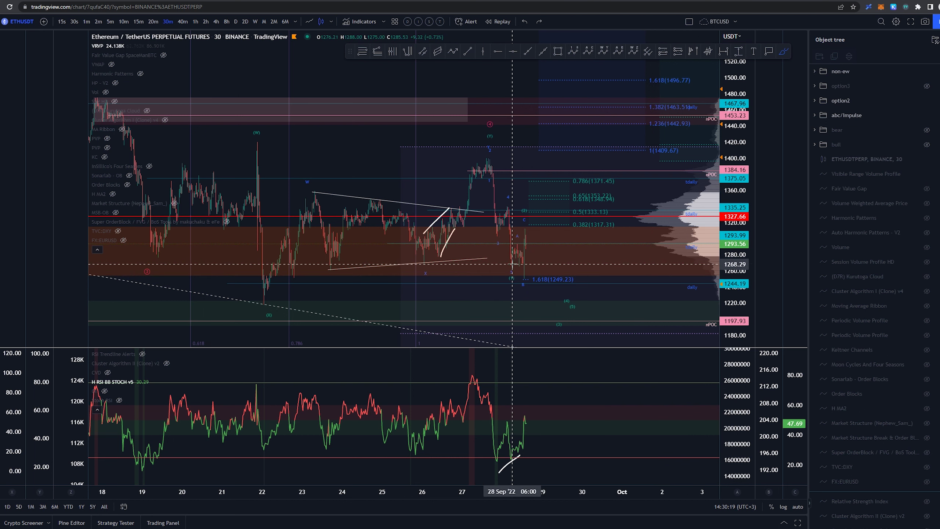
Sketch the small rise, dip and rally from the 28 September low up to near point C, and undo the stroke
drag(512, 264, 524, 277)
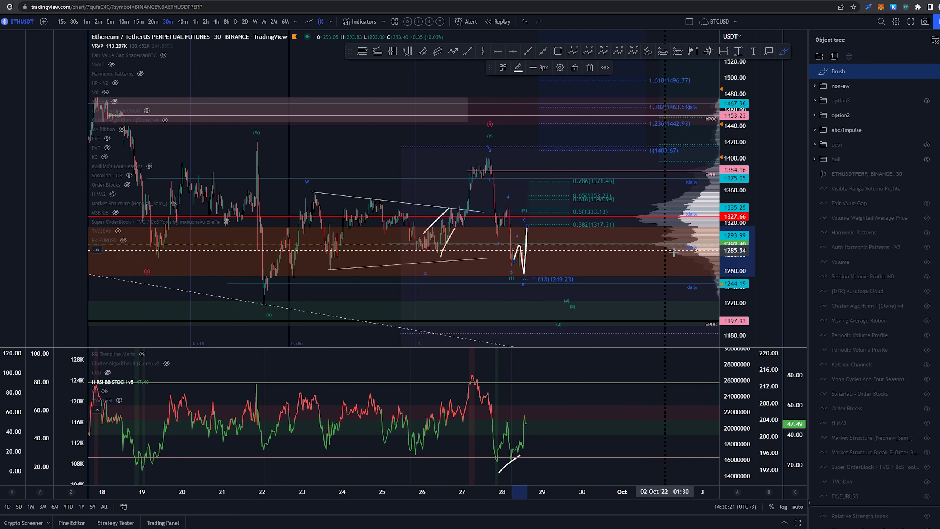
key(ctrl+z)
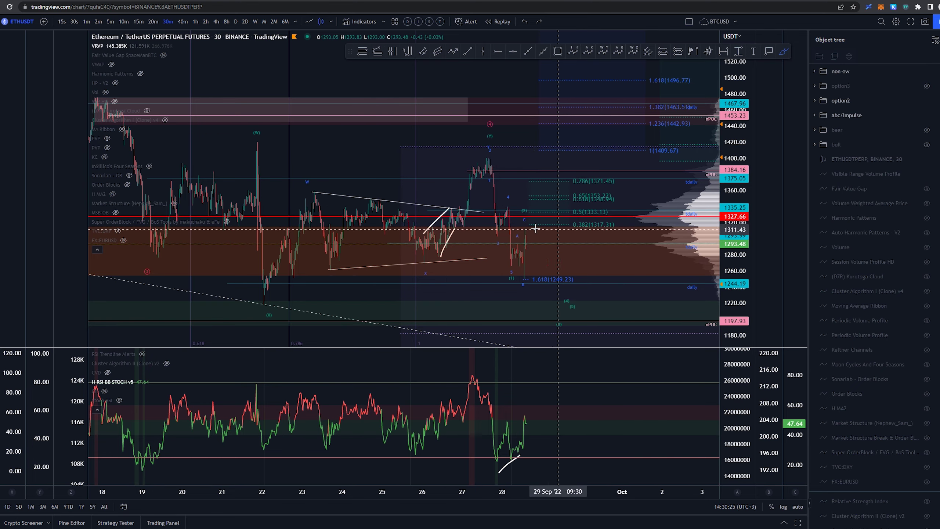
Hide the non-ew drawing group on the chart
scroll(584, 185, up, 2)
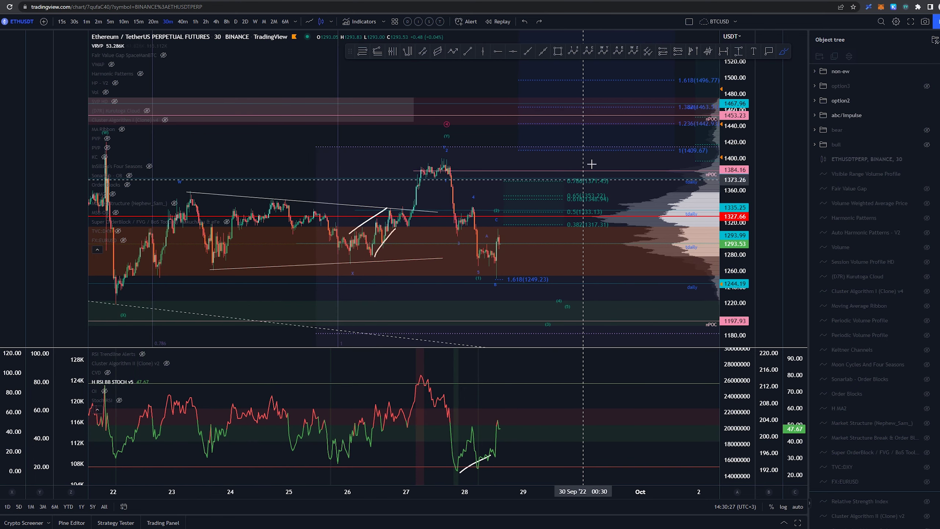
drag(482, 162, 382, 272)
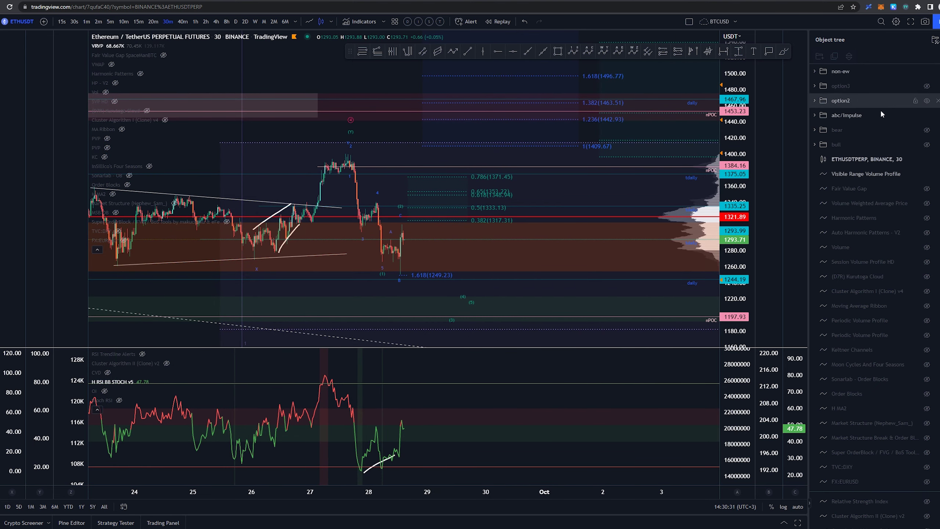
click(926, 71)
Brush a bearish path from the 27 September high to the wave (1) low, up to the 0.5 retracement and down past 1182.08
click(783, 51)
mouse_move(350, 155)
mouse_down()
mouse_move(387, 265)
mouse_move(423, 205)
mouse_move(512, 326)
mouse_move(512, 343)
mouse_move(579, 346)
mouse_up()
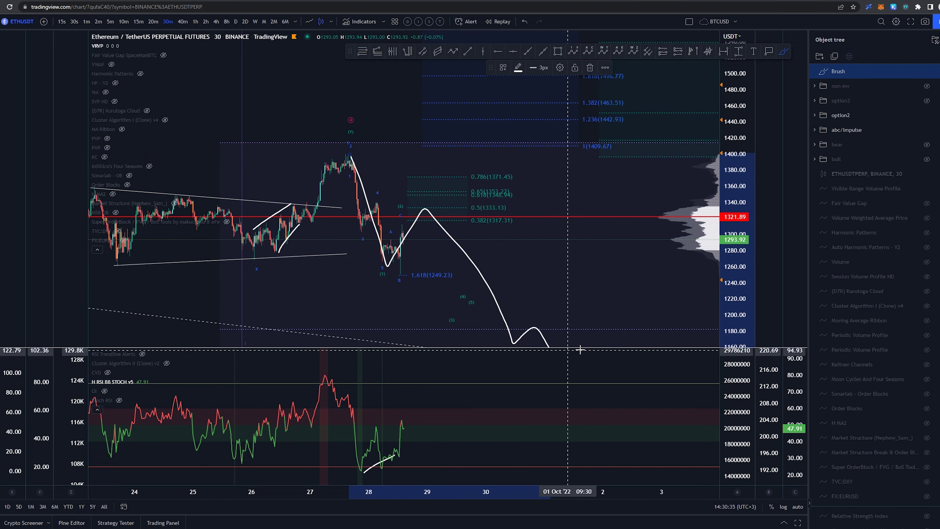
scroll(671, 315, down, 3)
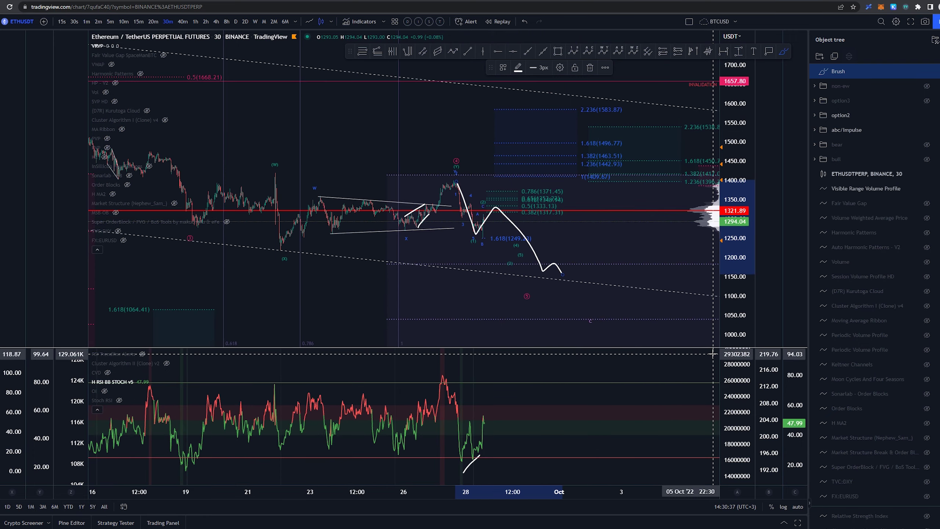
scroll(551, 275, down, 3)
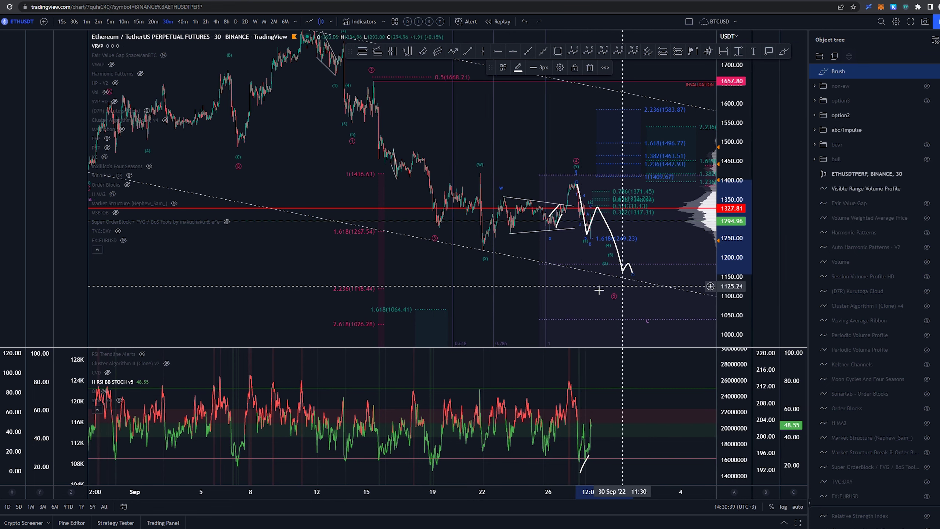
click(515, 281)
drag(515, 281, 359, 270)
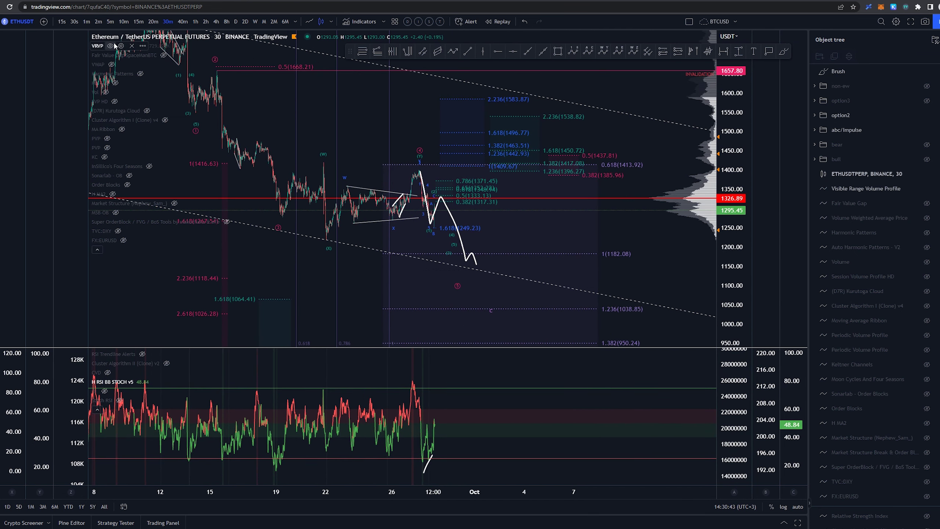
Hide the Visible Range Volume Profile indicator and delete the brushed bearish path
click(111, 46)
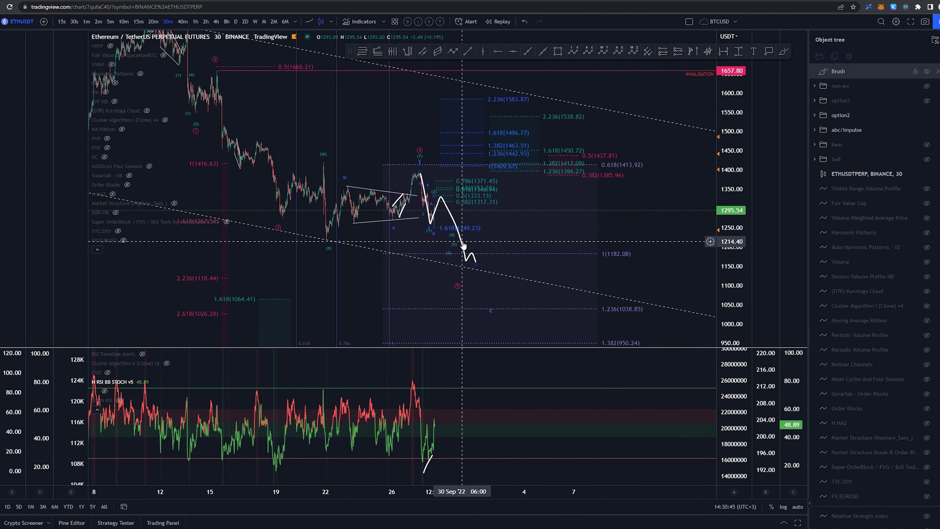
key(Delete)
drag(677, 249, 696, 246)
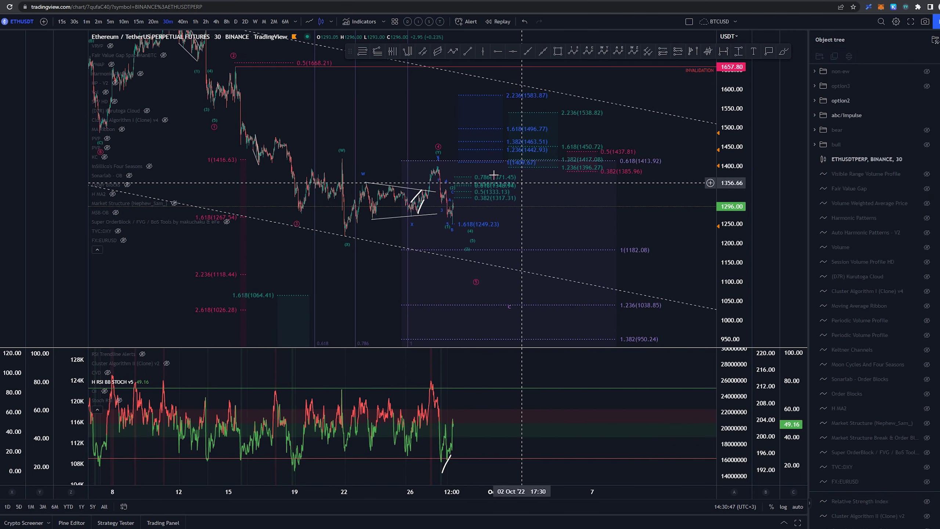
click(710, 193)
key(Escape)
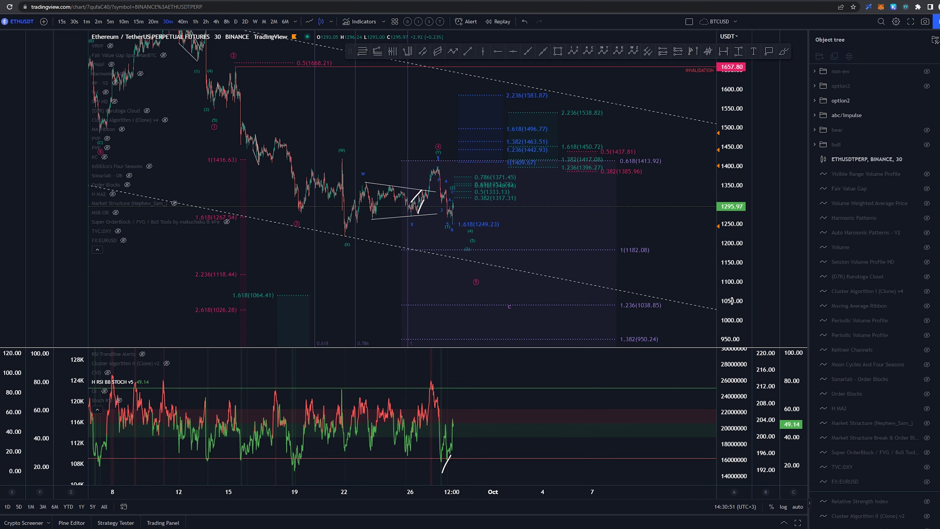
Brush a zigzag recovery from the wave (1) low up to about the 0.5 retracement at 1333.13
scroll(703, 230, up, 4)
scroll(710, 272, up, 5)
key(alt+b)
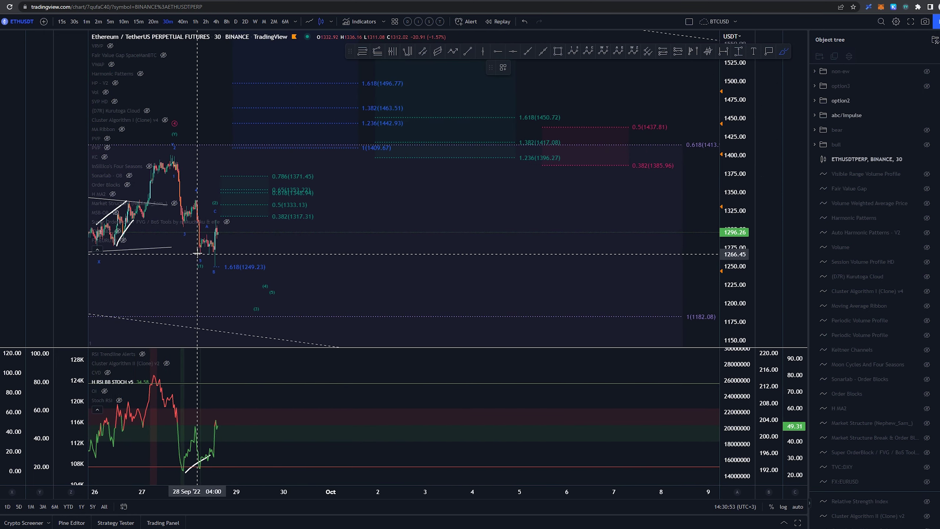
mouse_move(199, 252)
mouse_down()
mouse_move(201, 236)
mouse_move(217, 239)
mouse_move(216, 257)
mouse_move(269, 204)
mouse_up()
Brush an additional stroke by the zigzag recovery sketch, and undo it while keeping the zigzag
scroll(382, 270, down, 2)
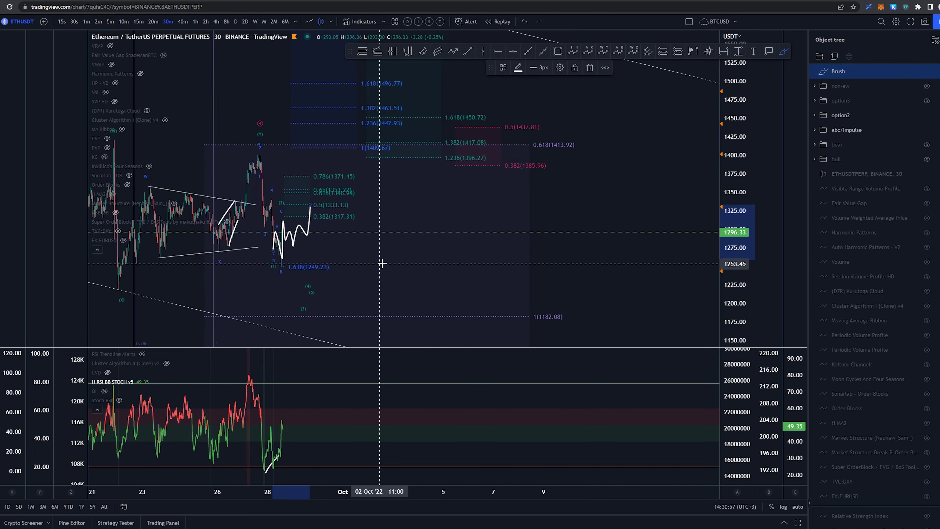
scroll(671, 214, down, 3)
mouse_move(350, 229)
mouse_down()
mouse_move(400, 208)
mouse_move(355, 222)
mouse_move(403, 219)
mouse_move(389, 258)
mouse_up()
key(ctrl+z)
key(ctrl+z)
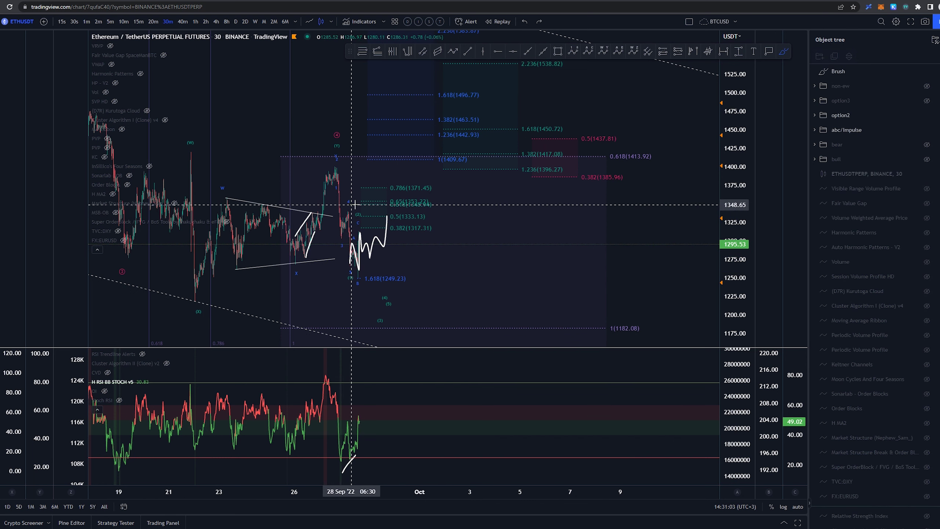
Draw a curved arrow arching over the zigzag sketch across the green retracement levels, and leave the Brush tool
drag(358, 214, 388, 203)
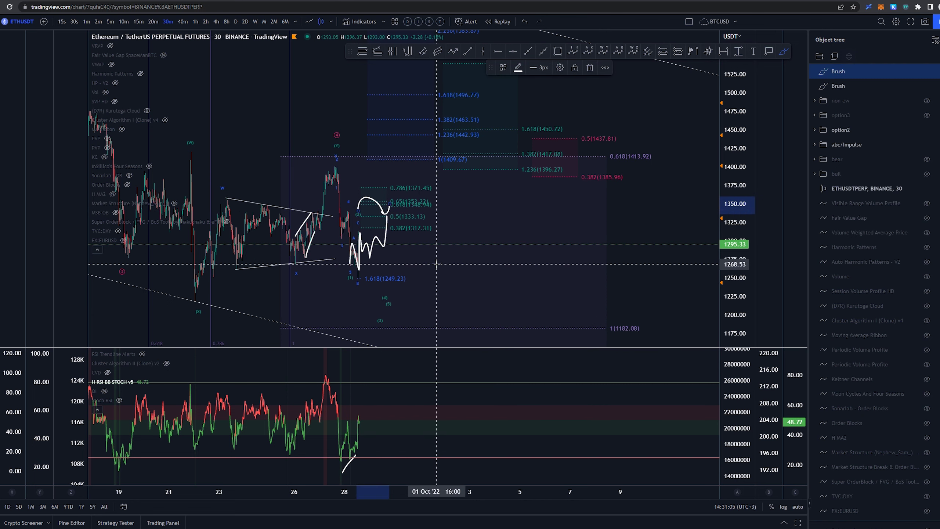
drag(672, 238, 679, 198)
click(784, 51)
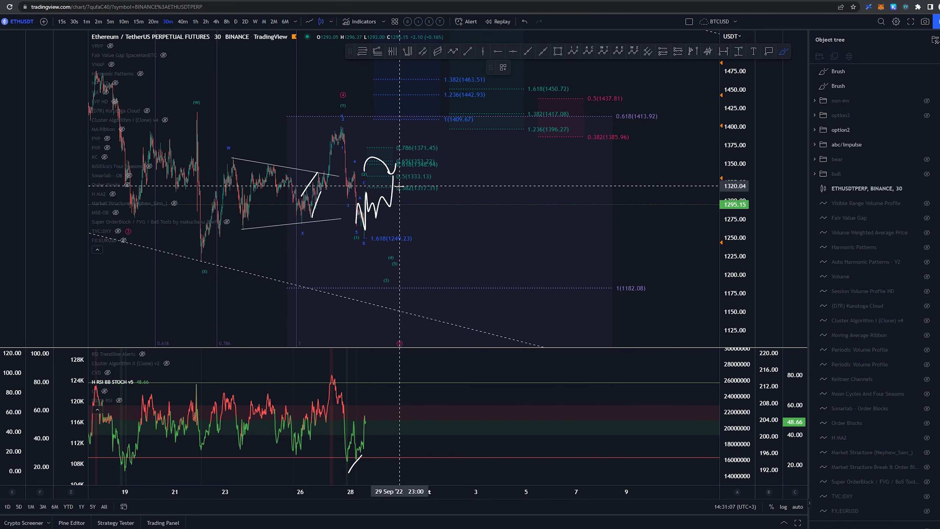
key(Escape)
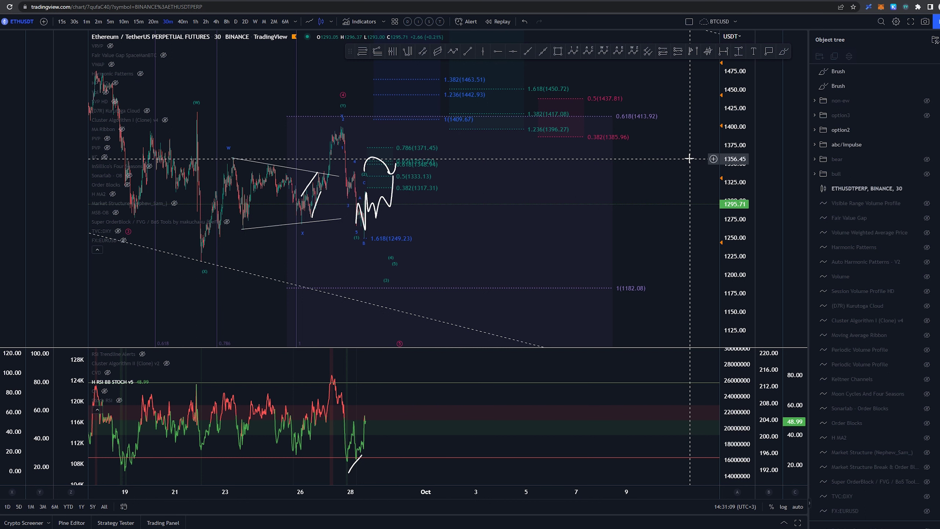